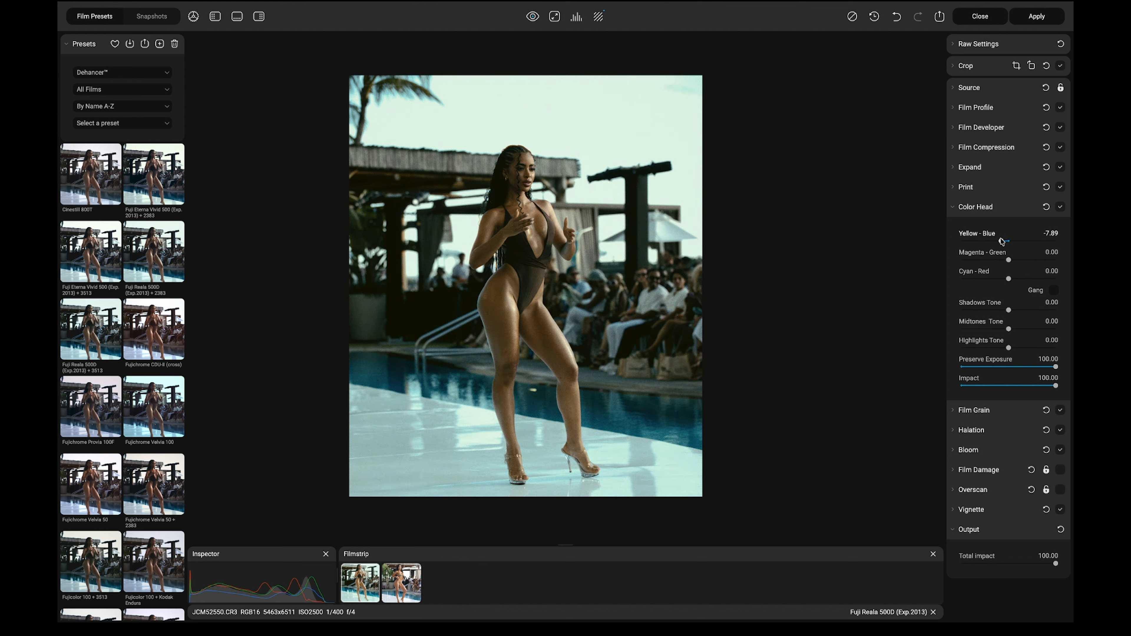
# Shift the Color Head balance slightly further toward yellow and slightly toward magenta
pyautogui.moveTo(1001, 240); pyautogui.dragTo(999, 241)
pyautogui.moveTo(1008, 260); pyautogui.dragTo(1007, 262)
pyautogui.click(951, 208)
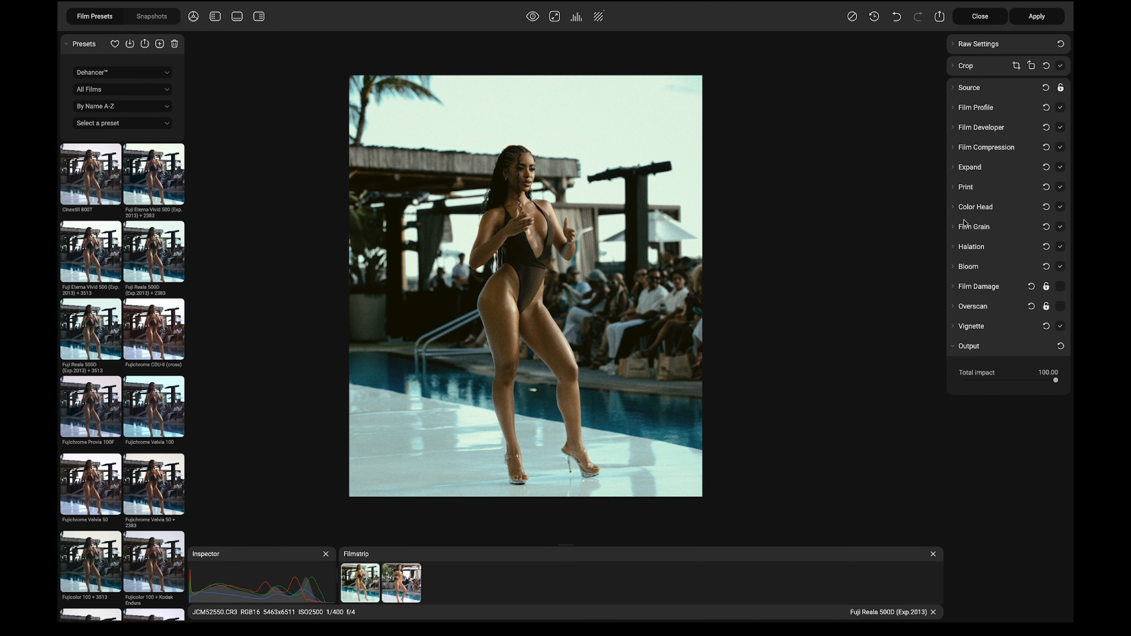
# Apply the 35 mm ISO 500 preset to the film grain
pyautogui.click(960, 227)
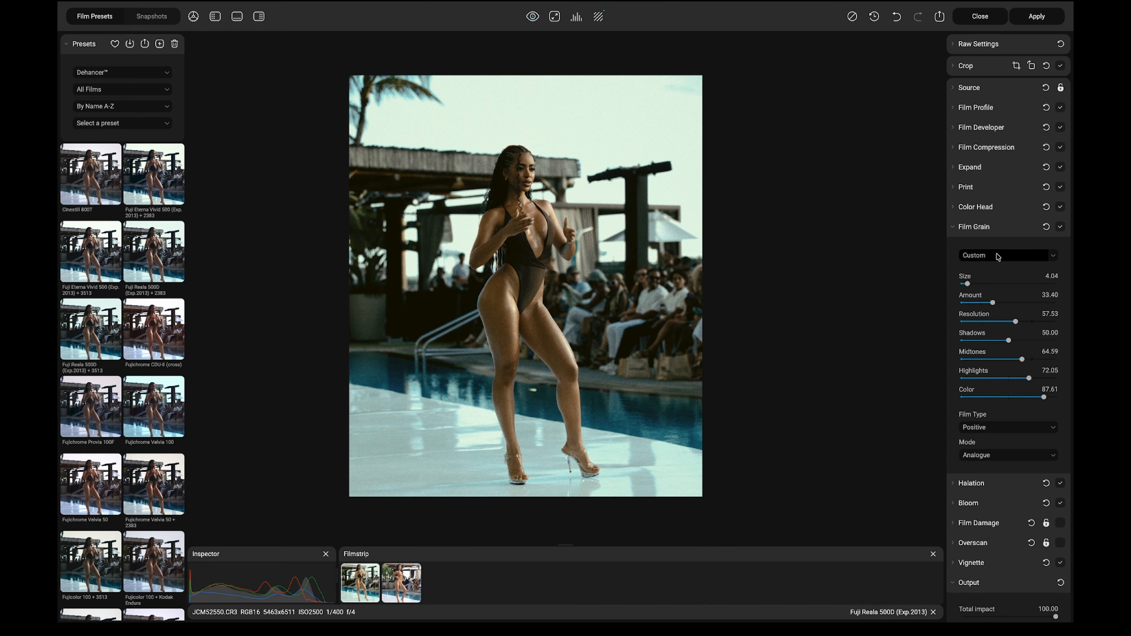
pyautogui.click(1015, 257)
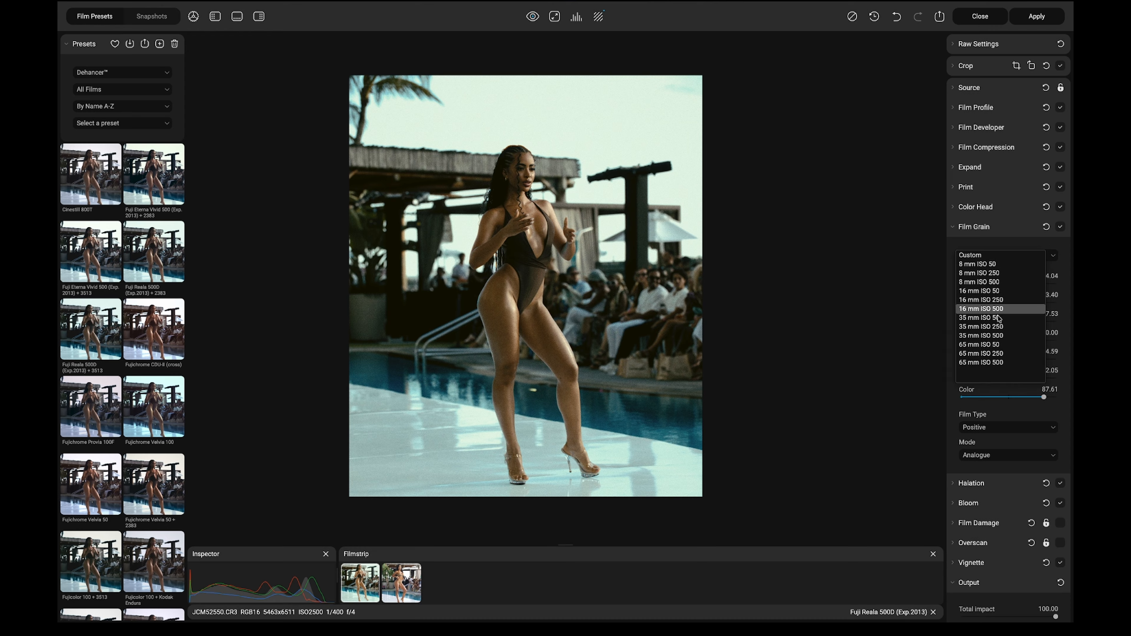
pyautogui.click(1001, 336)
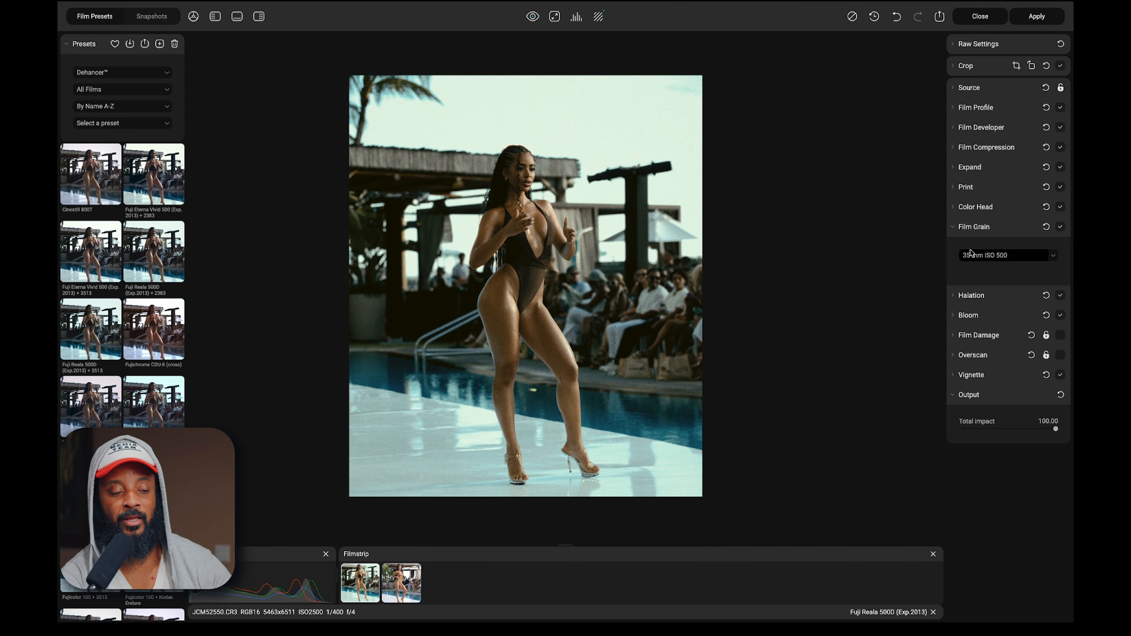
# Switch the film grain to Custom and raise its size to 24.01 and amount to 47.37
pyautogui.click(994, 258)
pyautogui.click(994, 258)
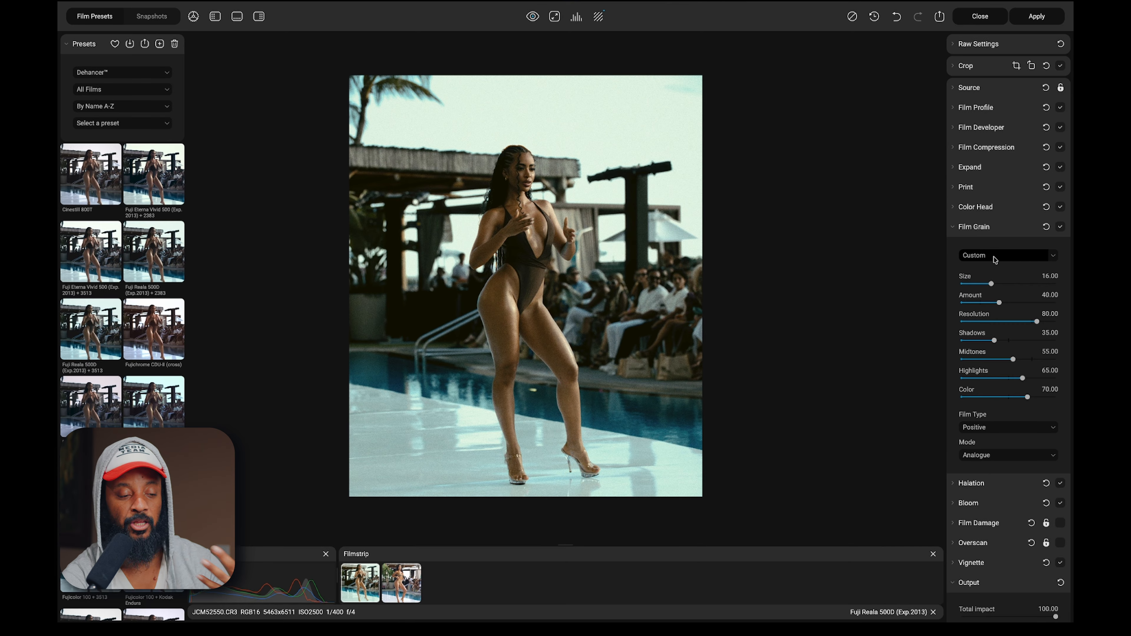
pyautogui.moveTo(991, 284)
pyautogui.mouseDown()
pyautogui.moveTo(1007, 283)
pyautogui.moveTo(996, 302)
pyautogui.moveTo(1005, 301)
pyautogui.mouseUp()
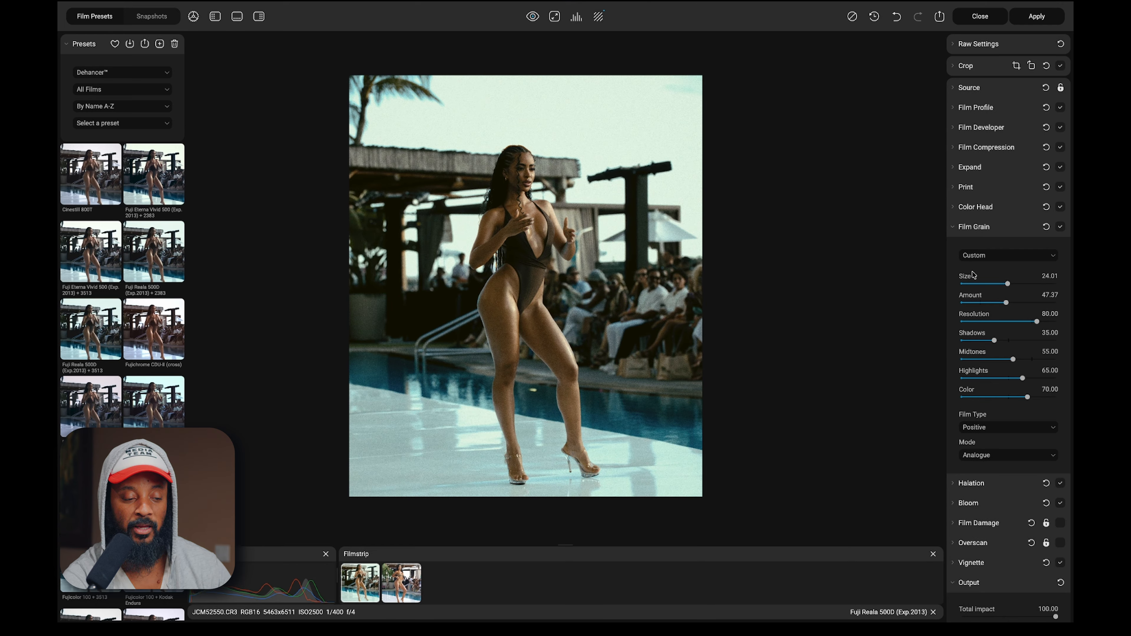
pyautogui.click(952, 228)
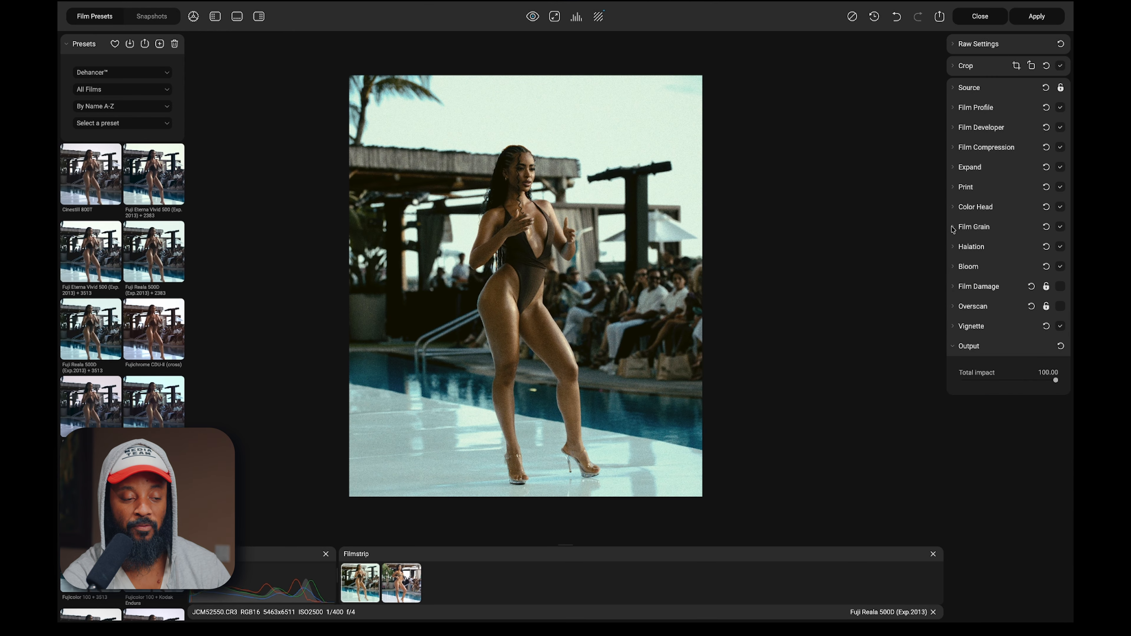
# Set Amplify to about 56 for Halation and to 51.58 for Bloom
pyautogui.click(953, 247)
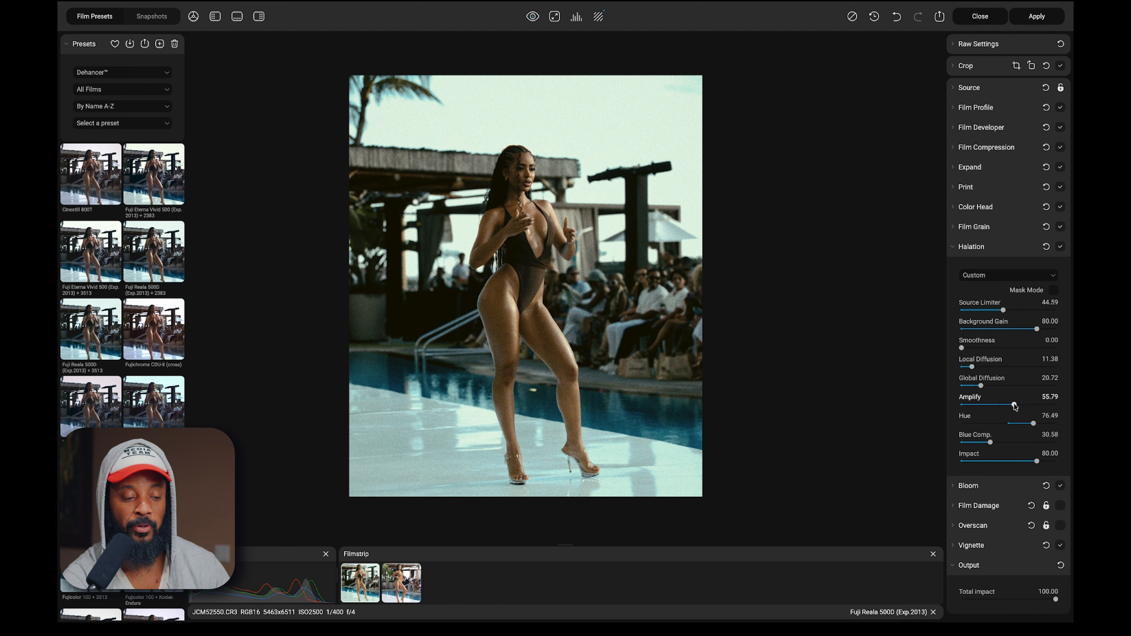
pyautogui.click(953, 248)
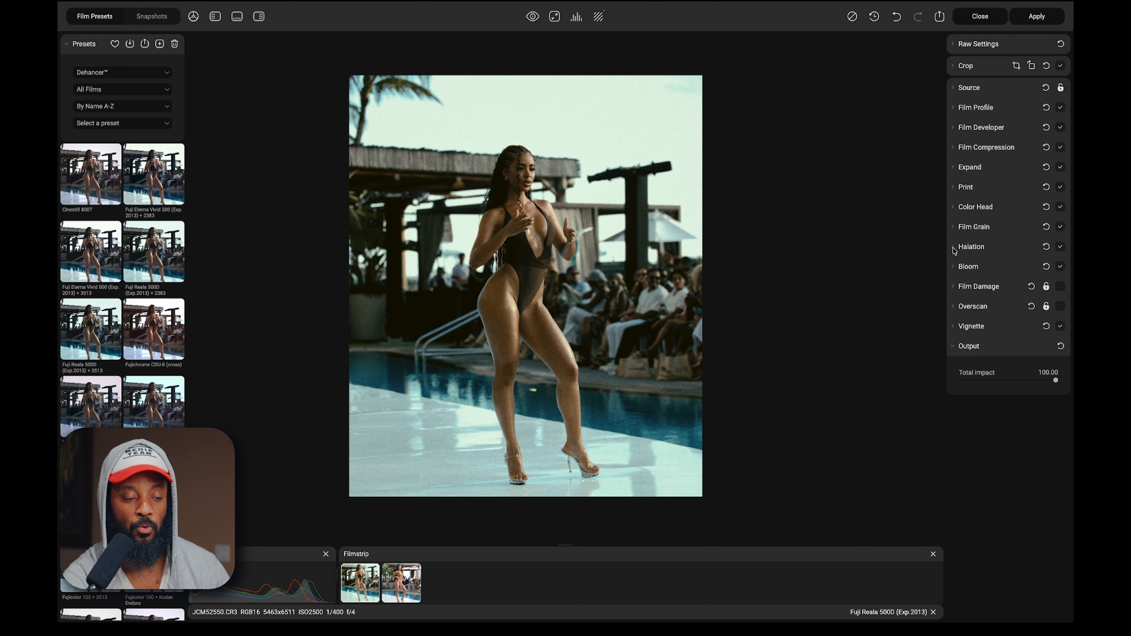
pyautogui.click(954, 267)
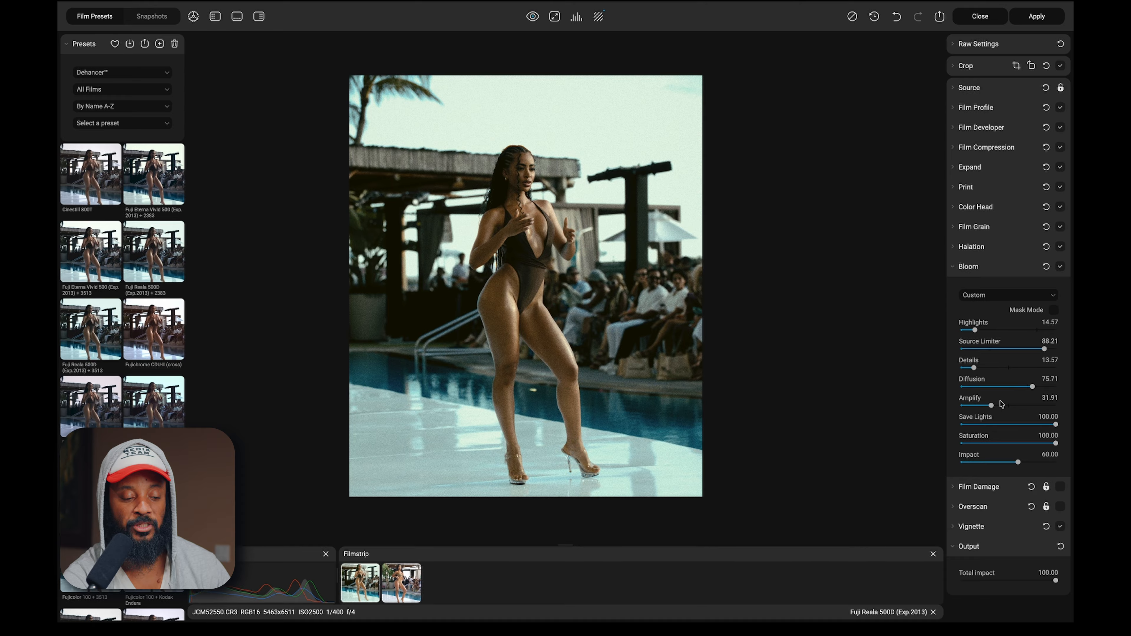
pyautogui.moveTo(992, 406); pyautogui.dragTo(1010, 409)
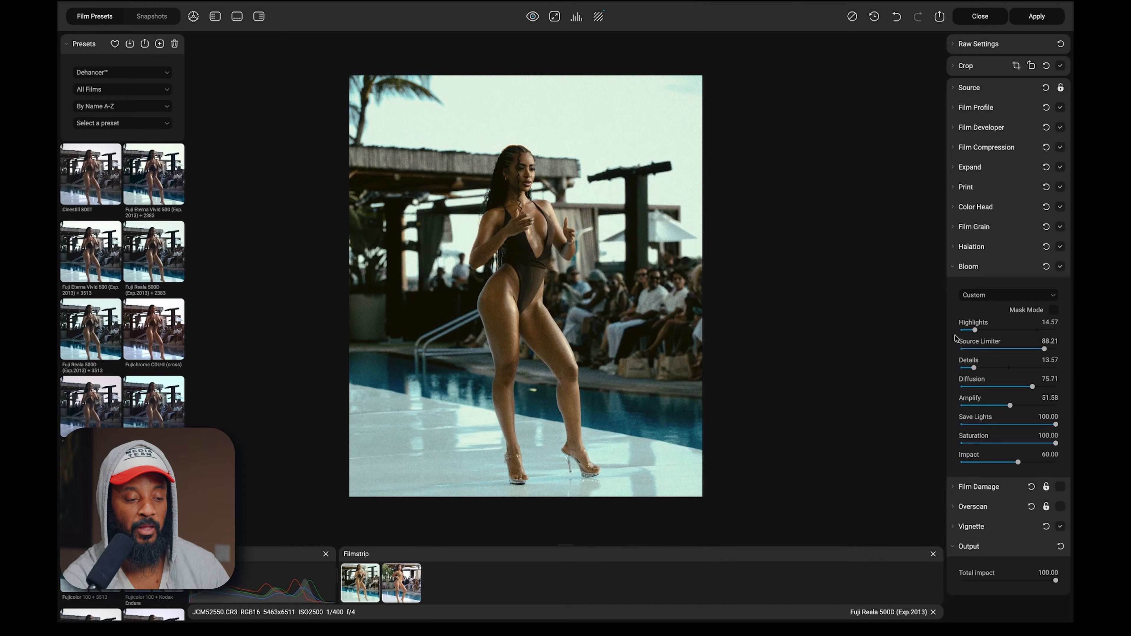
pyautogui.click(954, 268)
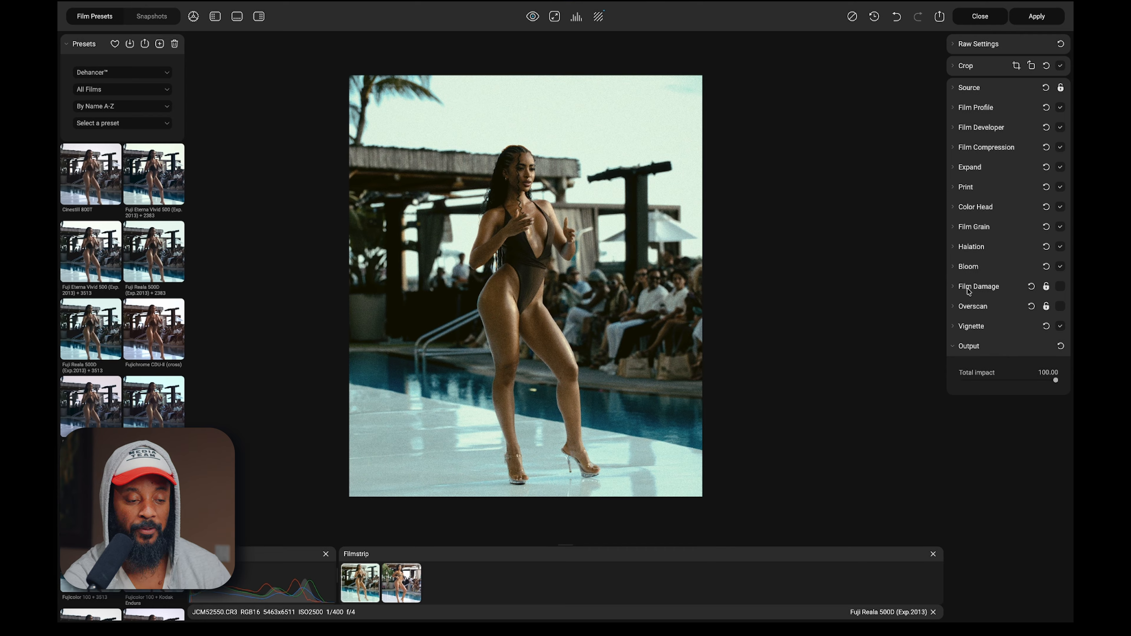
# Enable Film Damage with dust turned off, a hairs amount of 76.80 and a scratches amount of 68.72
pyautogui.click(956, 288)
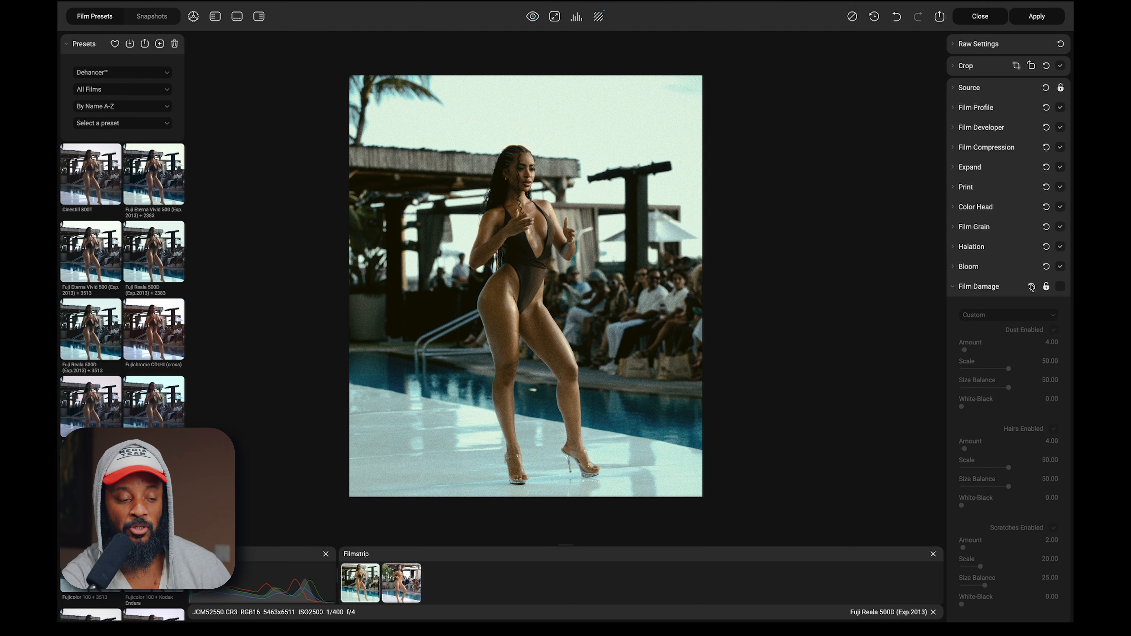
pyautogui.click(1059, 288)
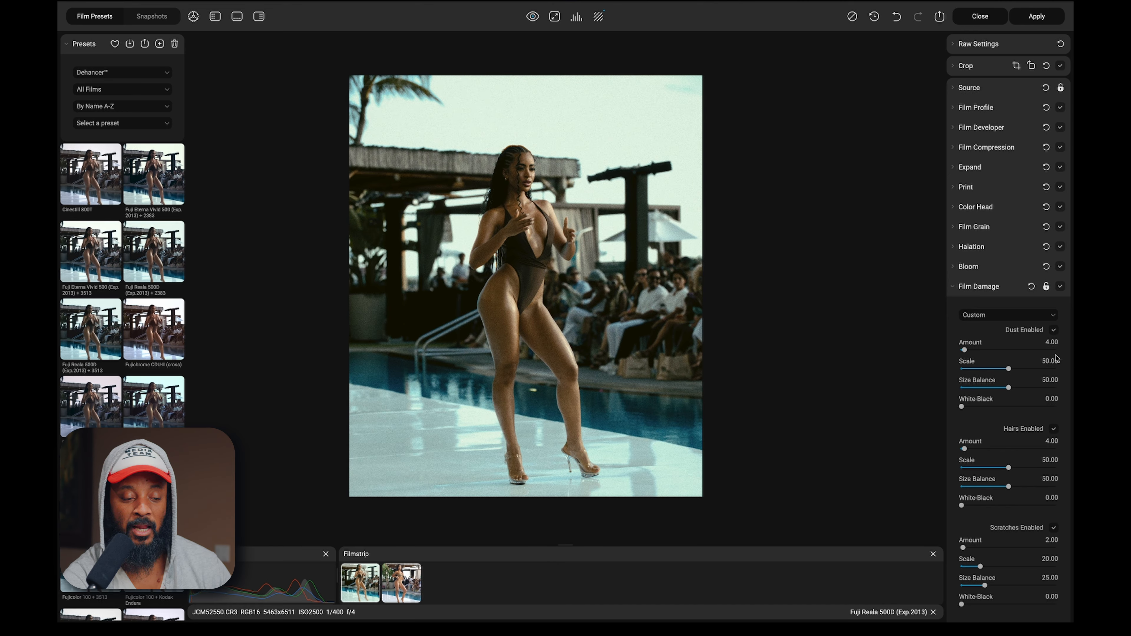
pyautogui.click(1053, 330)
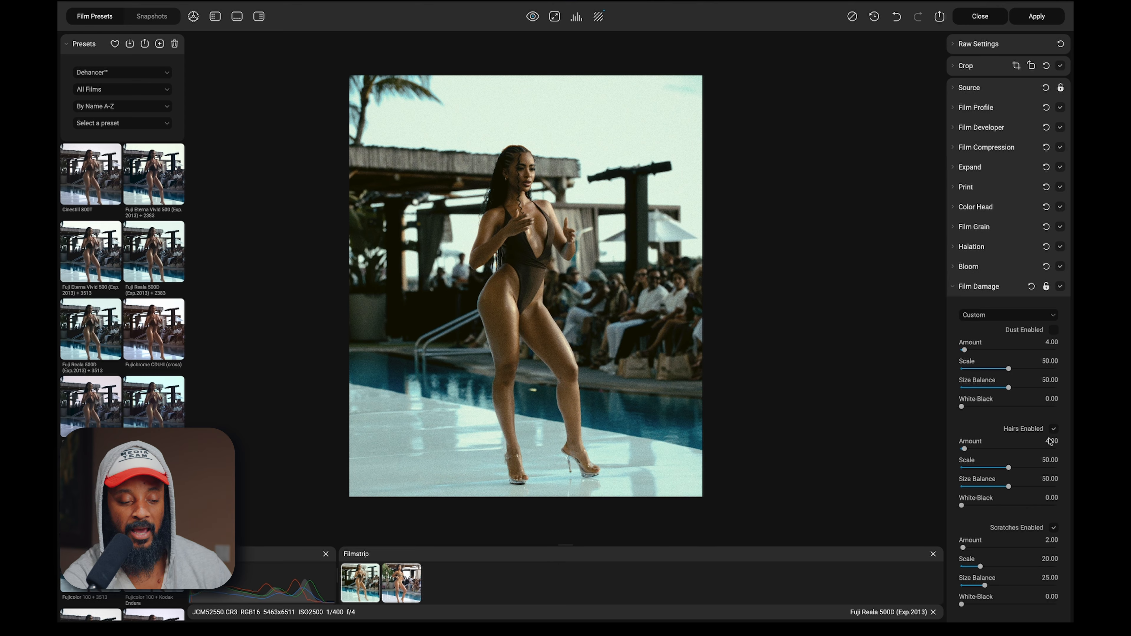
pyautogui.moveTo(964, 448); pyautogui.dragTo(1006, 450)
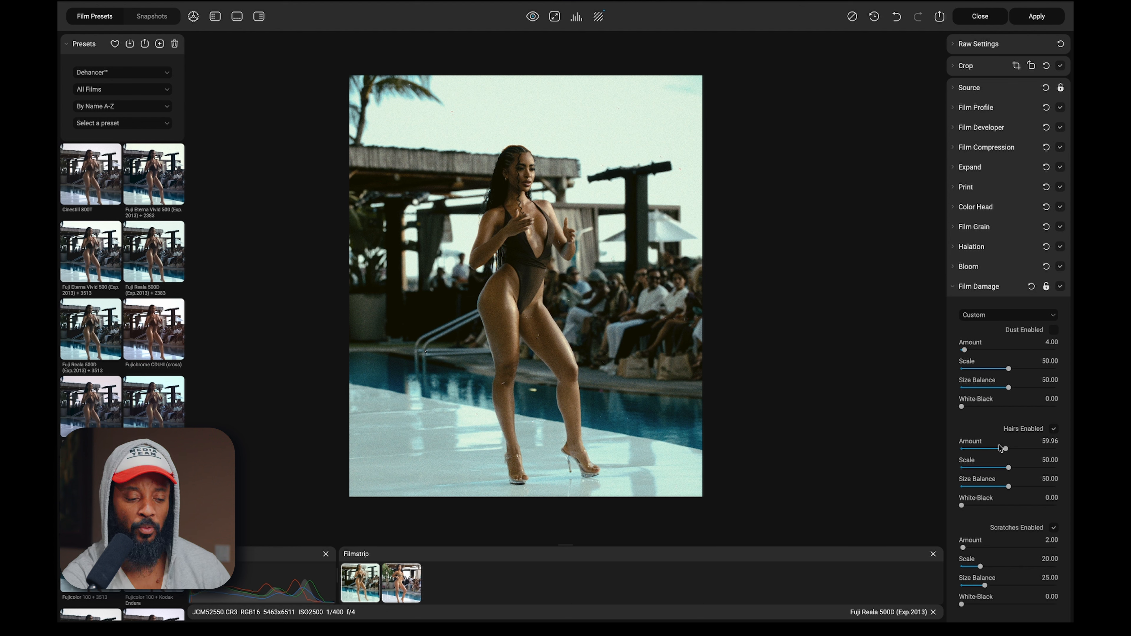
pyautogui.moveTo(1006, 448); pyautogui.dragTo(1018, 451)
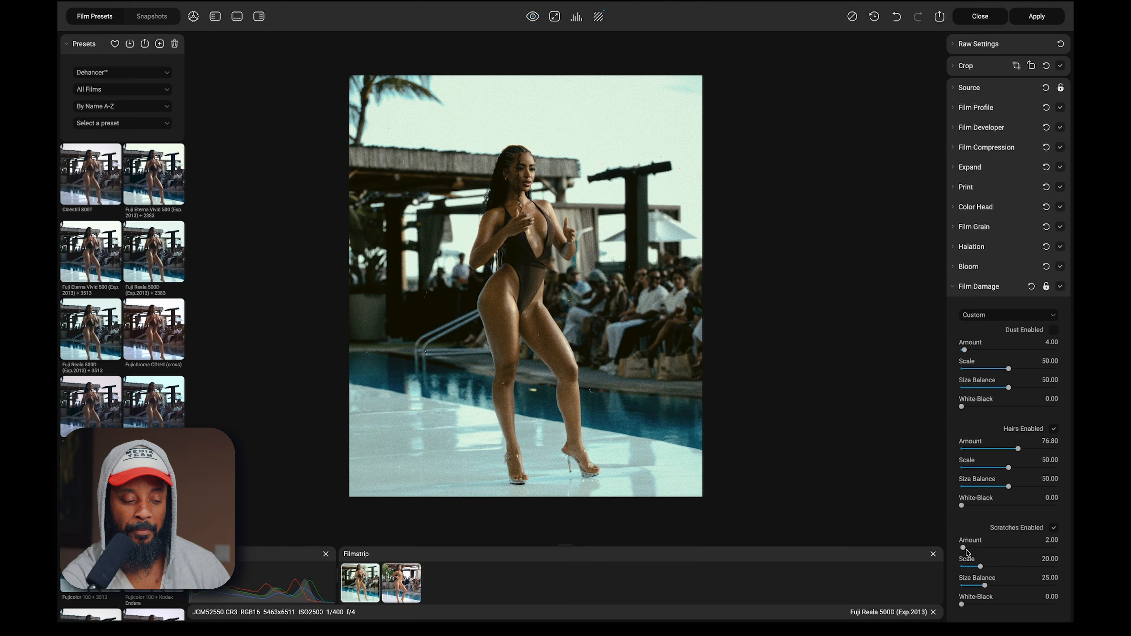
pyautogui.moveTo(964, 549); pyautogui.dragTo(1011, 548)
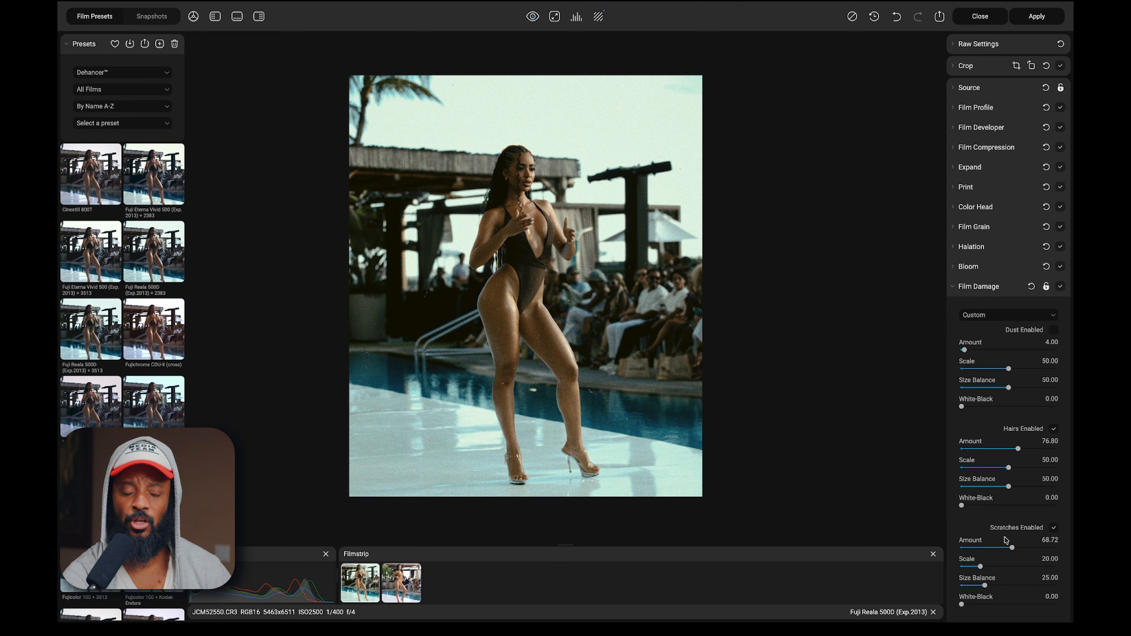
pyautogui.click(951, 287)
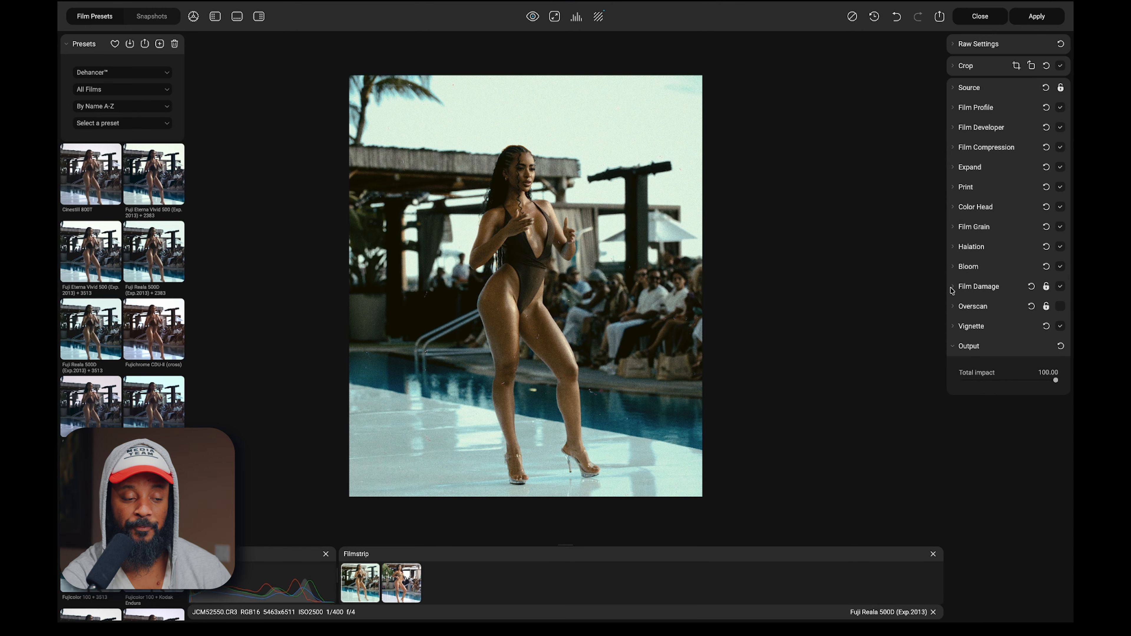
# Try the Overscan effect with the Ultra Panavision 65mm 2.76:1 gate type and a scale of 11.05, and turn it off
pyautogui.click(954, 308)
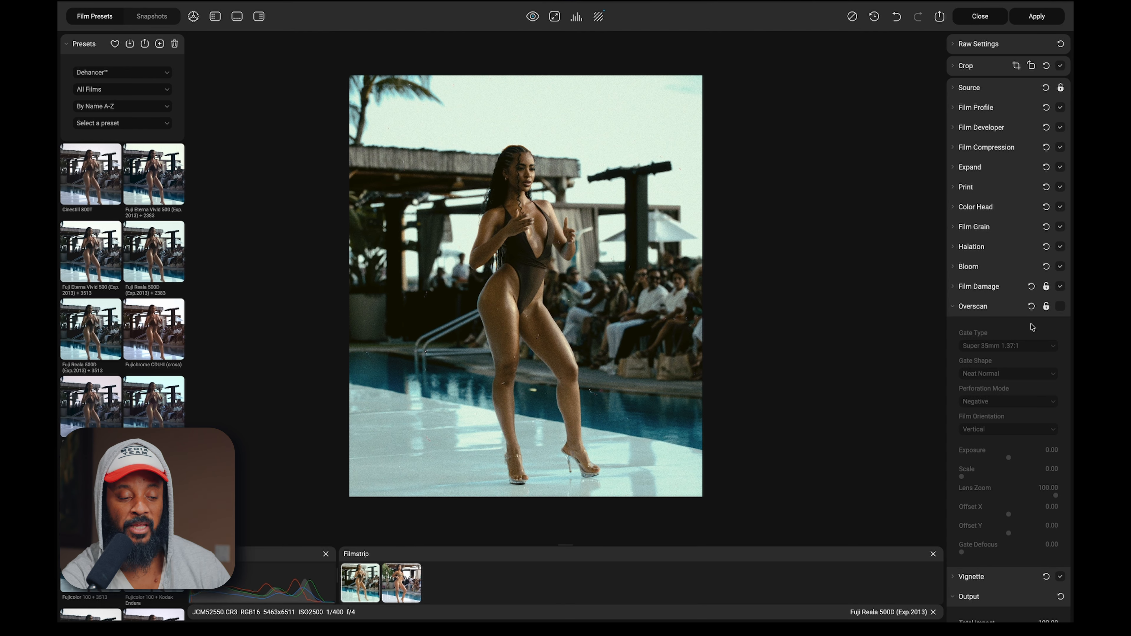
pyautogui.click(1061, 307)
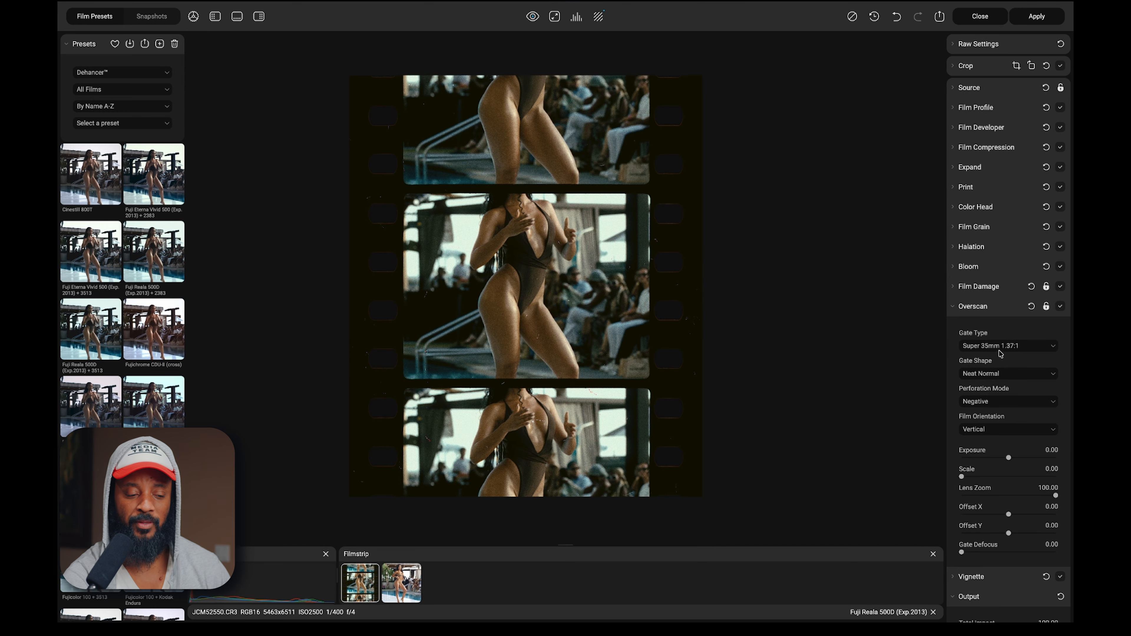
pyautogui.click(999, 347)
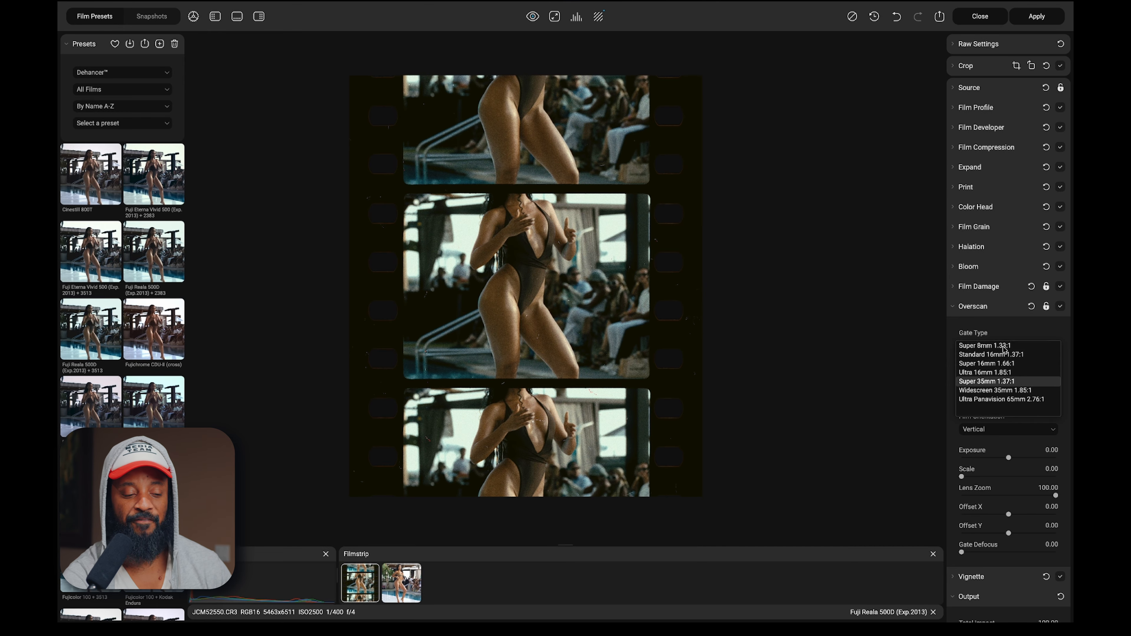
pyautogui.click(996, 400)
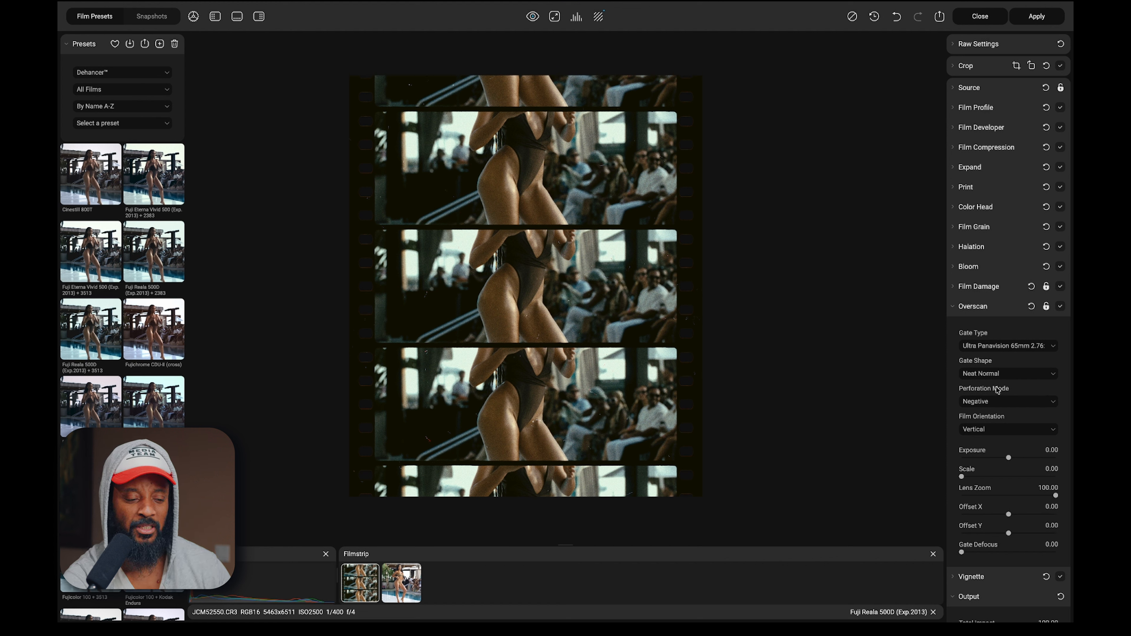
pyautogui.moveTo(961, 477); pyautogui.dragTo(970, 476)
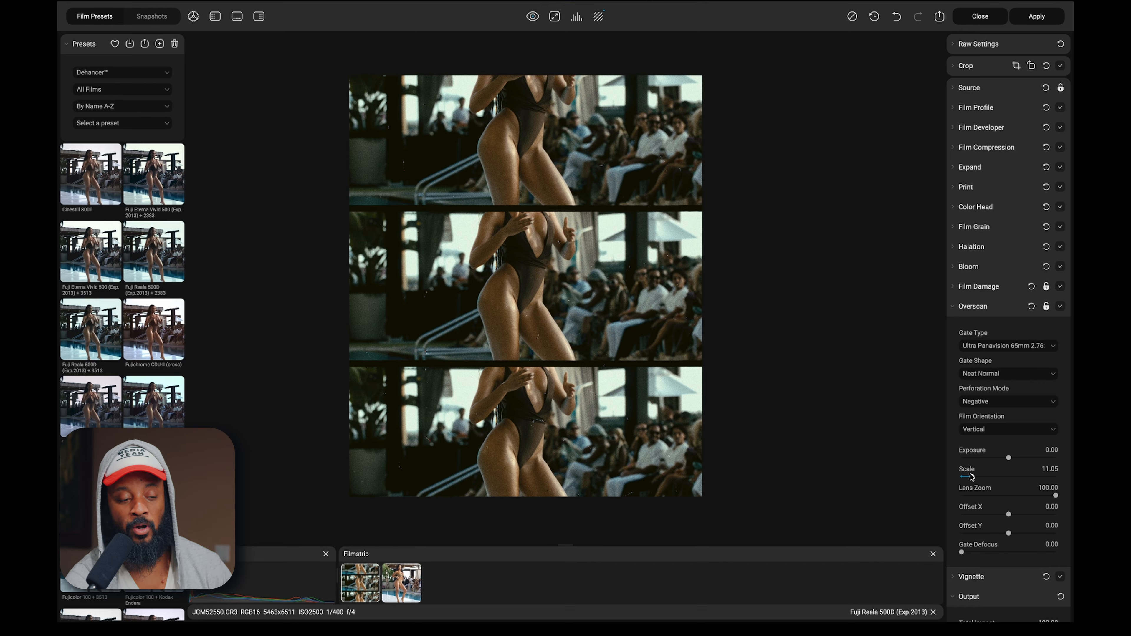
pyautogui.click(1060, 306)
pyautogui.click(955, 307)
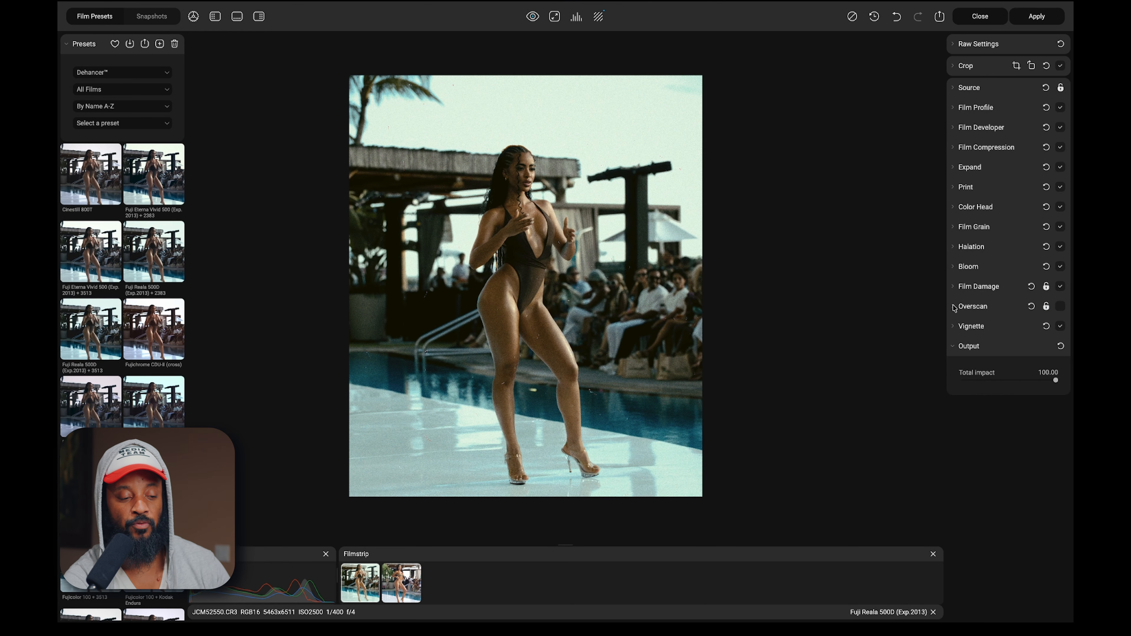
# Set the vignette's exposure to -0.80, size to 53.16 and feather to 26.84
pyautogui.click(955, 328)
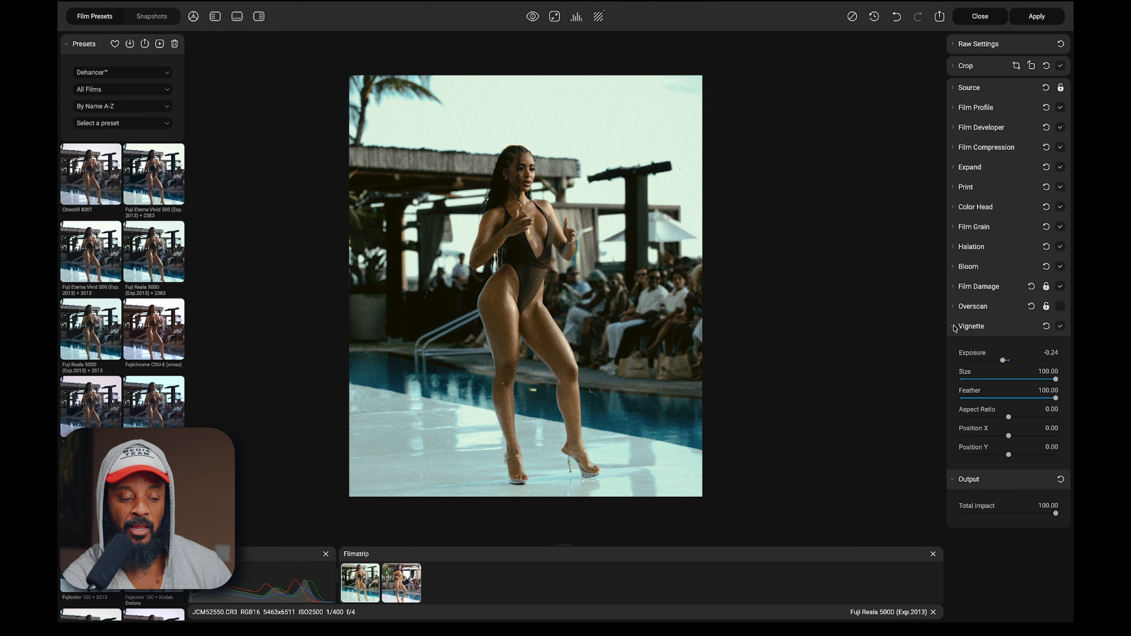
pyautogui.moveTo(1002, 360); pyautogui.dragTo(990, 362)
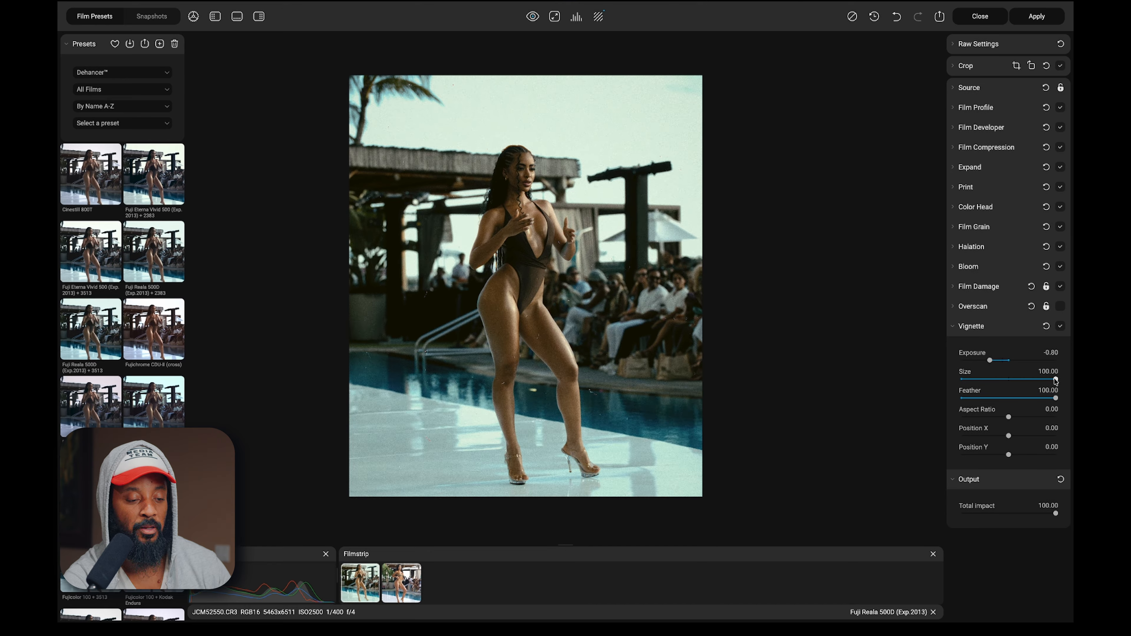
pyautogui.moveTo(1055, 380); pyautogui.dragTo(1012, 380)
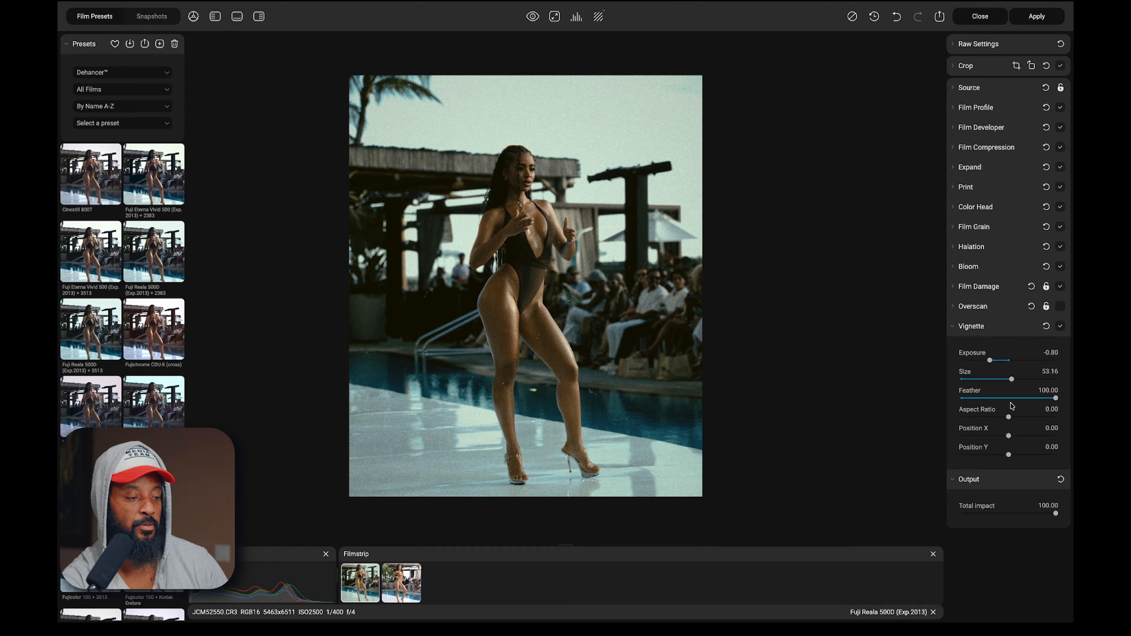
pyautogui.moveTo(1054, 398); pyautogui.dragTo(987, 399)
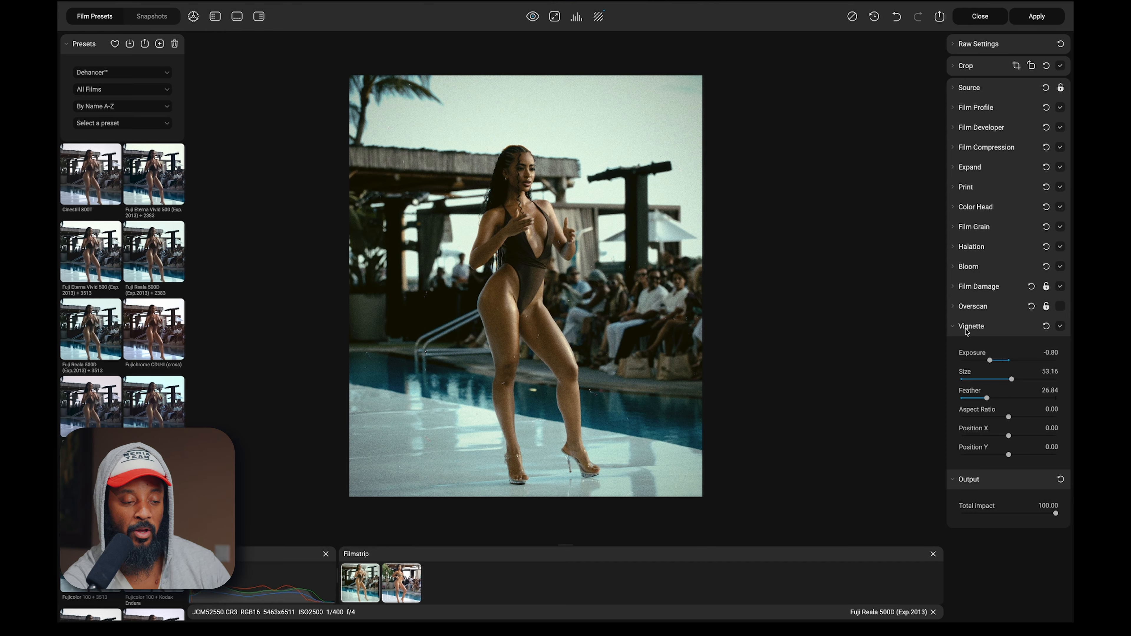
pyautogui.click(955, 327)
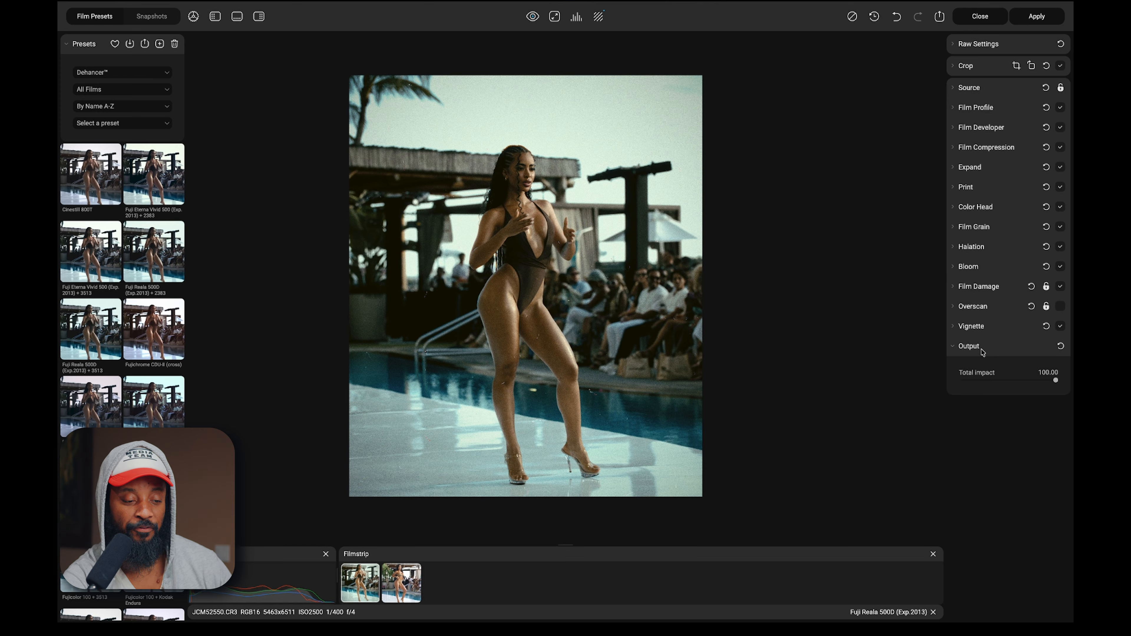
# Set the output's total impact to 85.54 and compare the photo with and without the film effects
pyautogui.click(1017, 382)
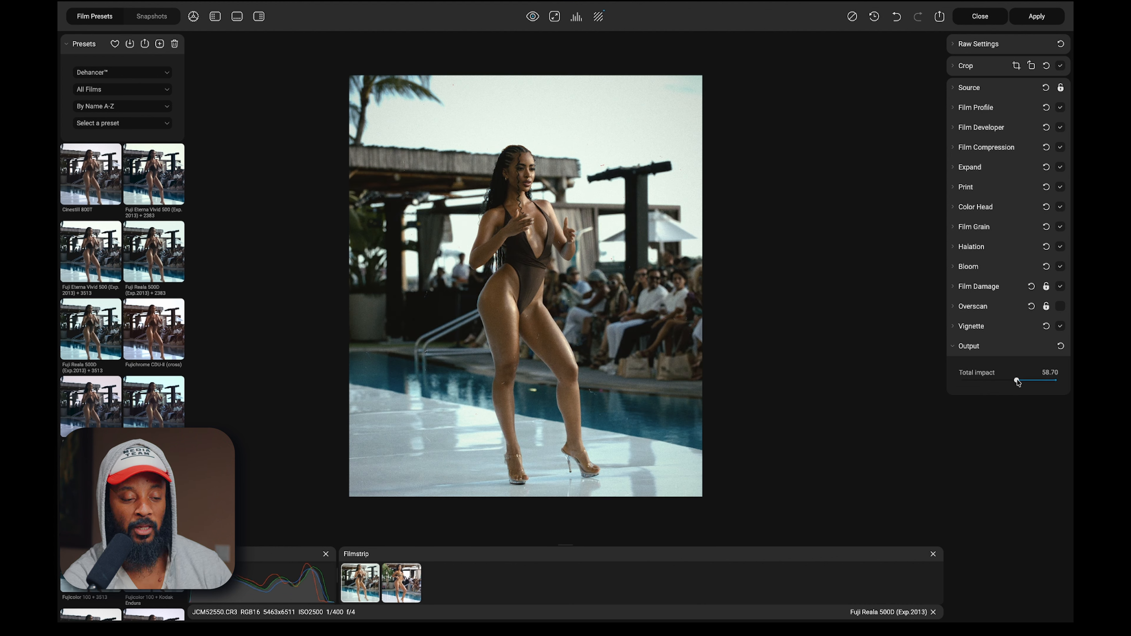
pyautogui.moveTo(1017, 381); pyautogui.dragTo(1043, 380)
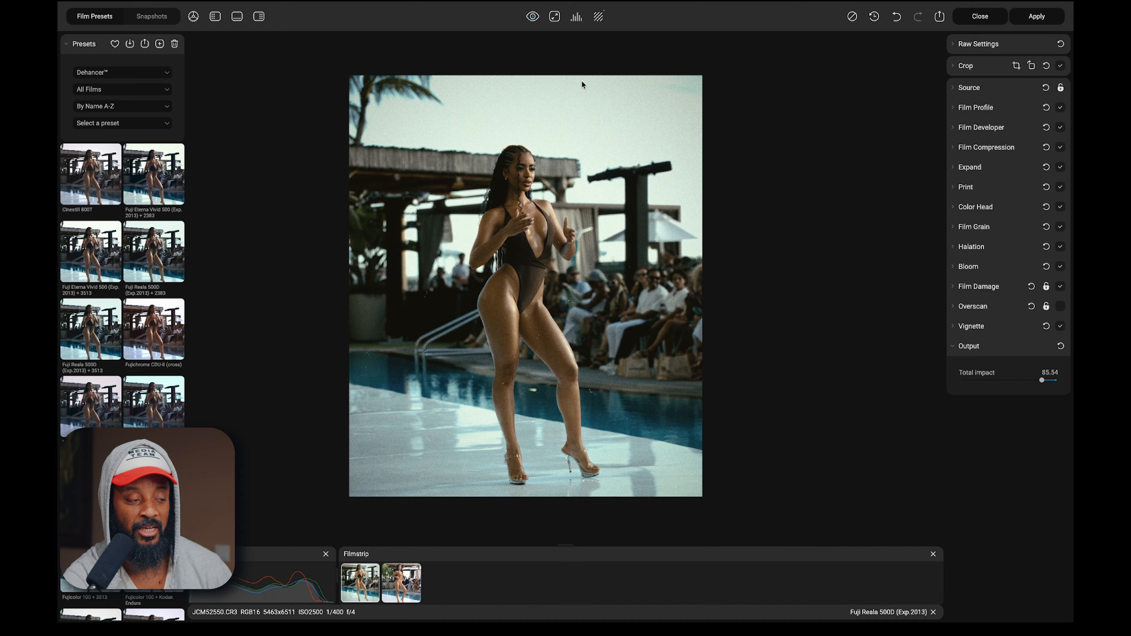
pyautogui.click(533, 18)
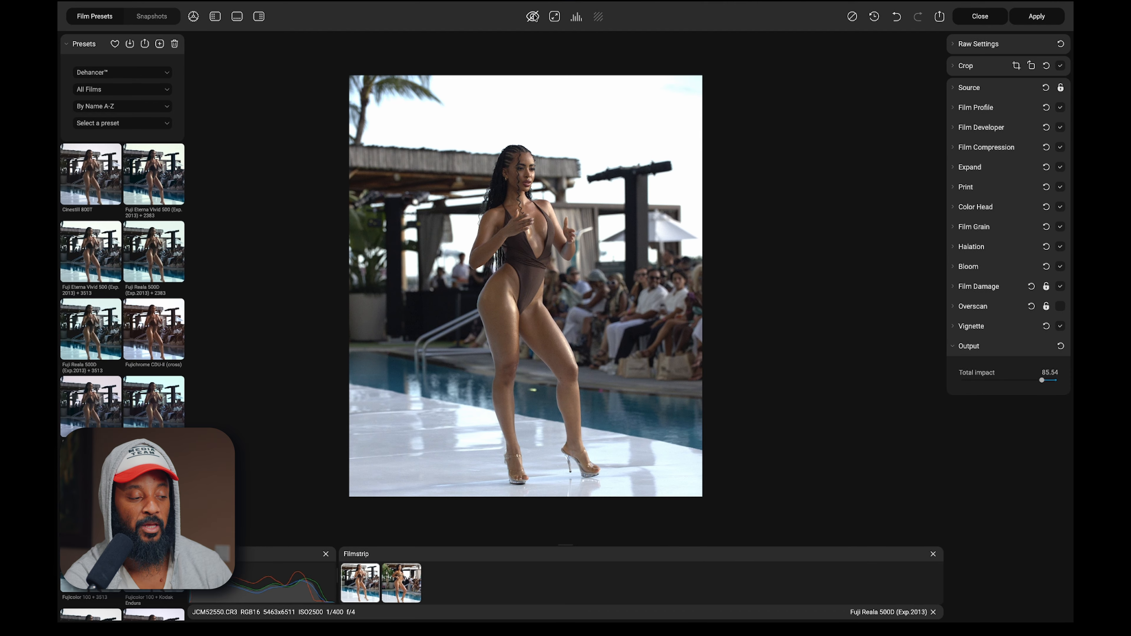
pyautogui.click(533, 18)
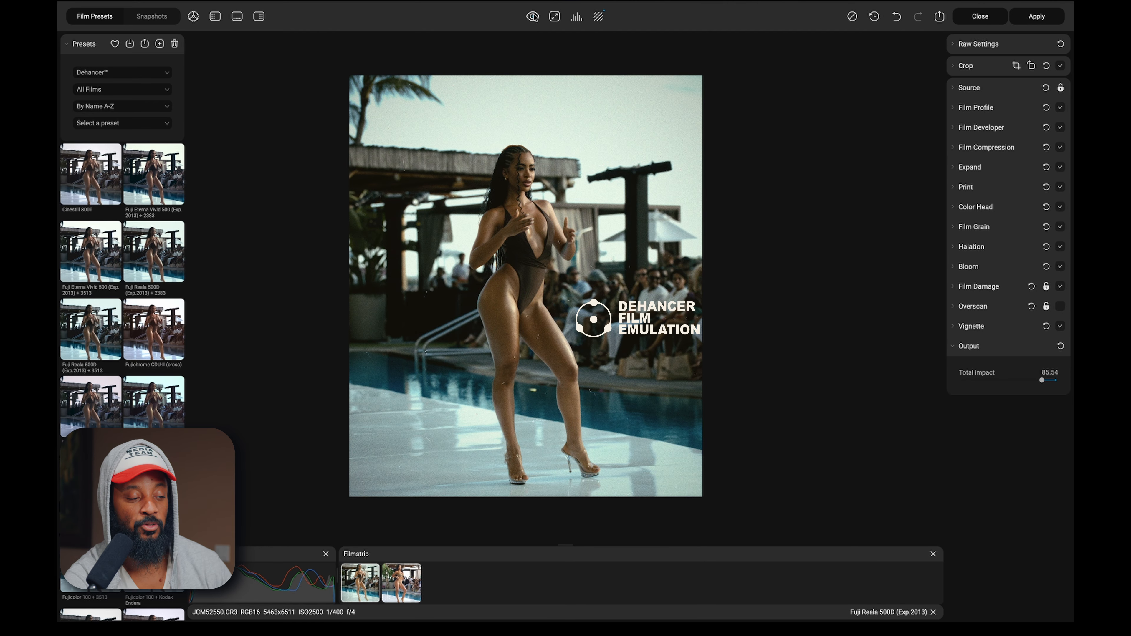
pyautogui.click(533, 18)
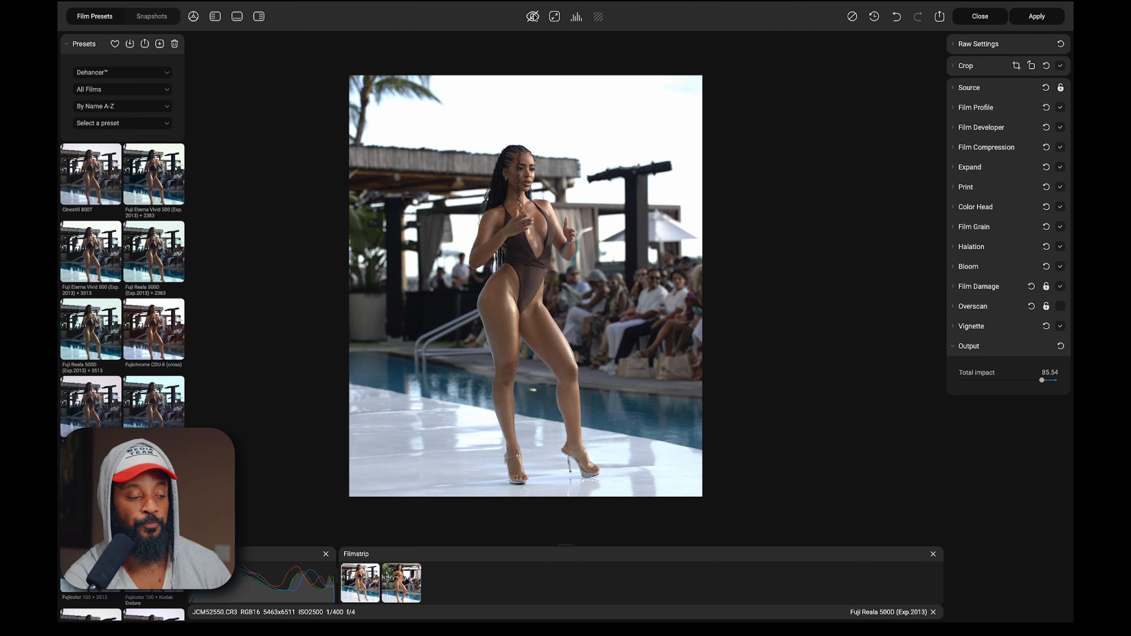
# Turn the film effects back on and save the current look as a snapshot
pyautogui.click(533, 18)
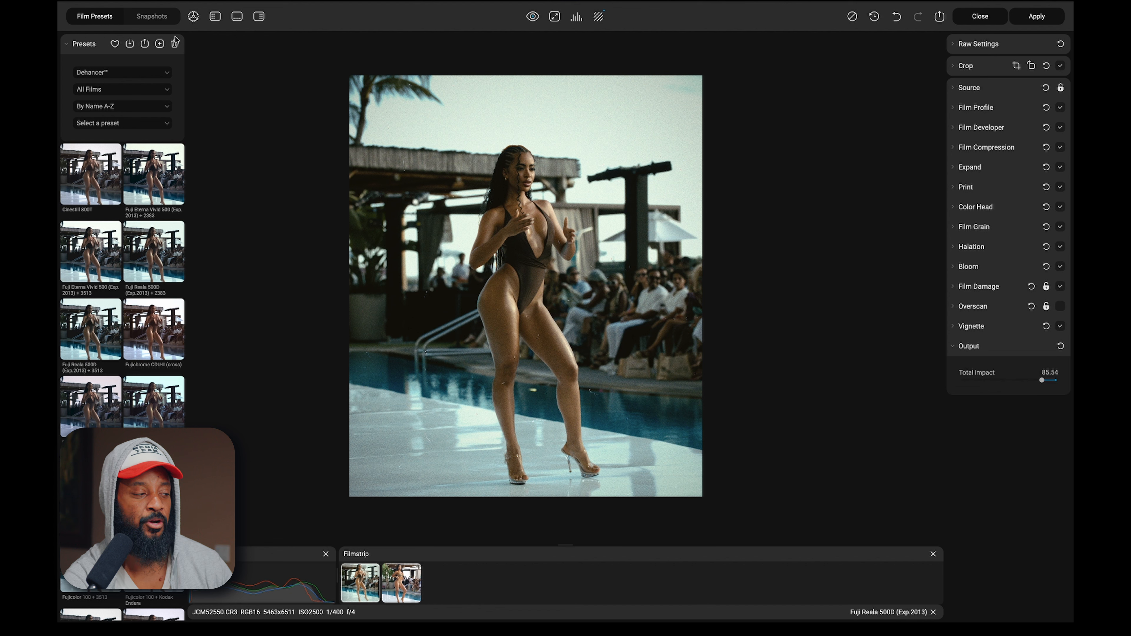
pyautogui.click(163, 20)
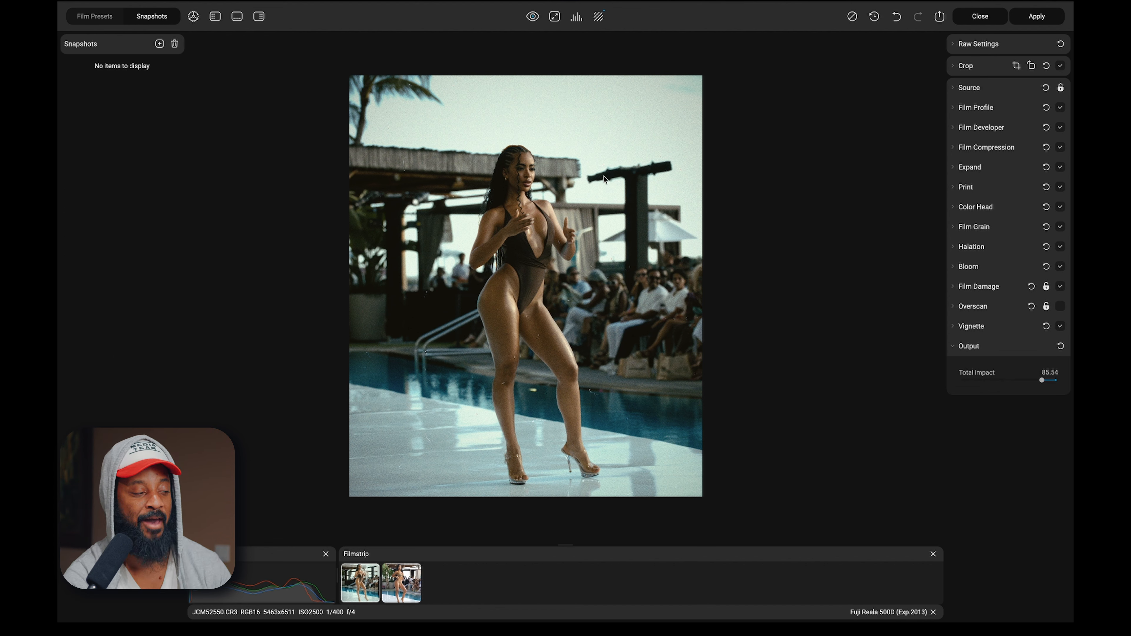
pyautogui.click(159, 44)
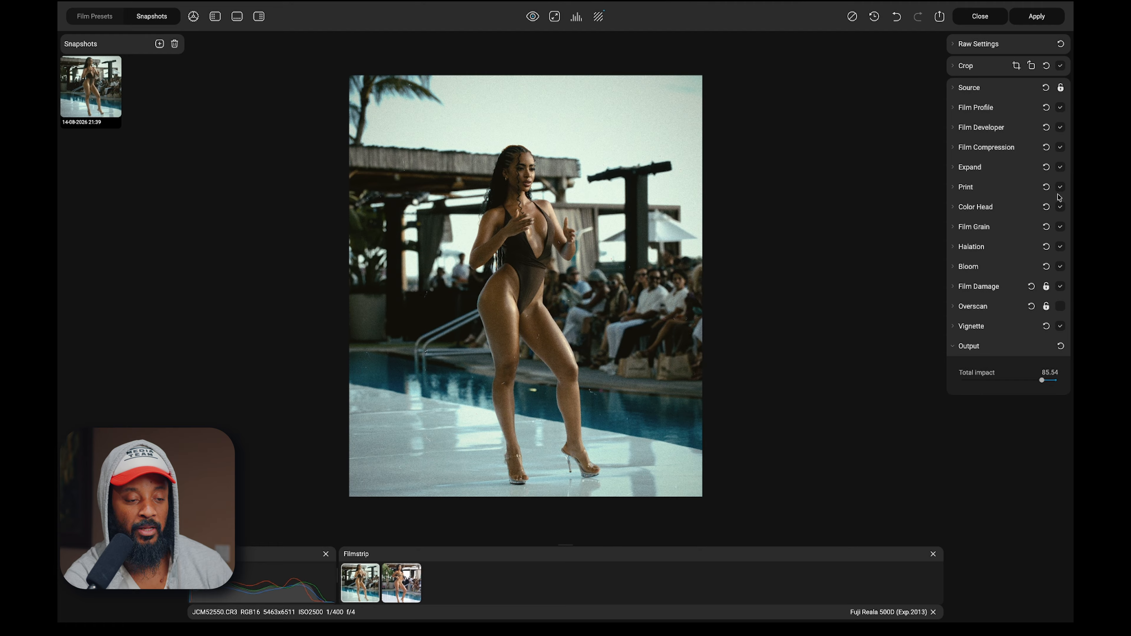
# Turn off Color Head, Film Grain, Halation, Bloom and Film Damage, and save this cleaner look as a second snapshot
pyautogui.click(1061, 207)
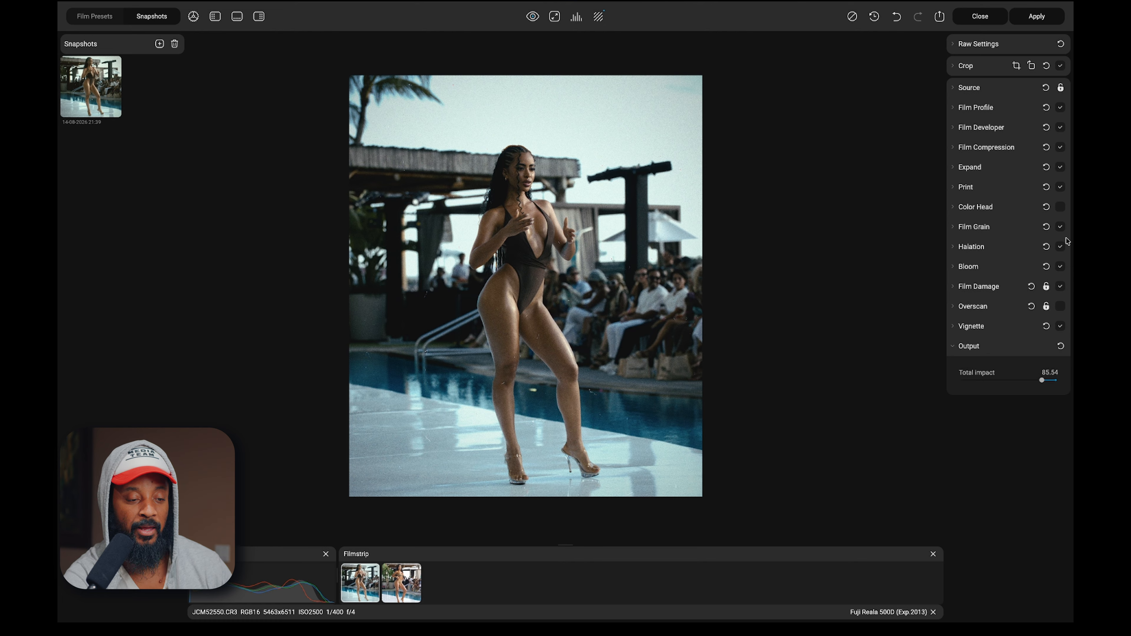
pyautogui.click(1061, 227)
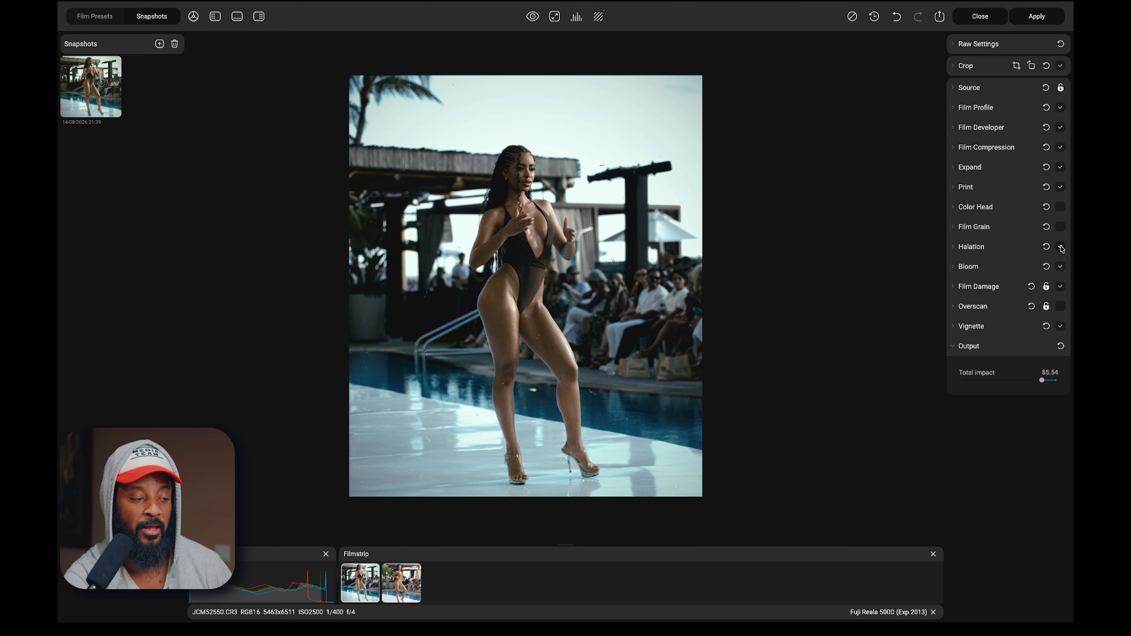
pyautogui.click(1061, 247)
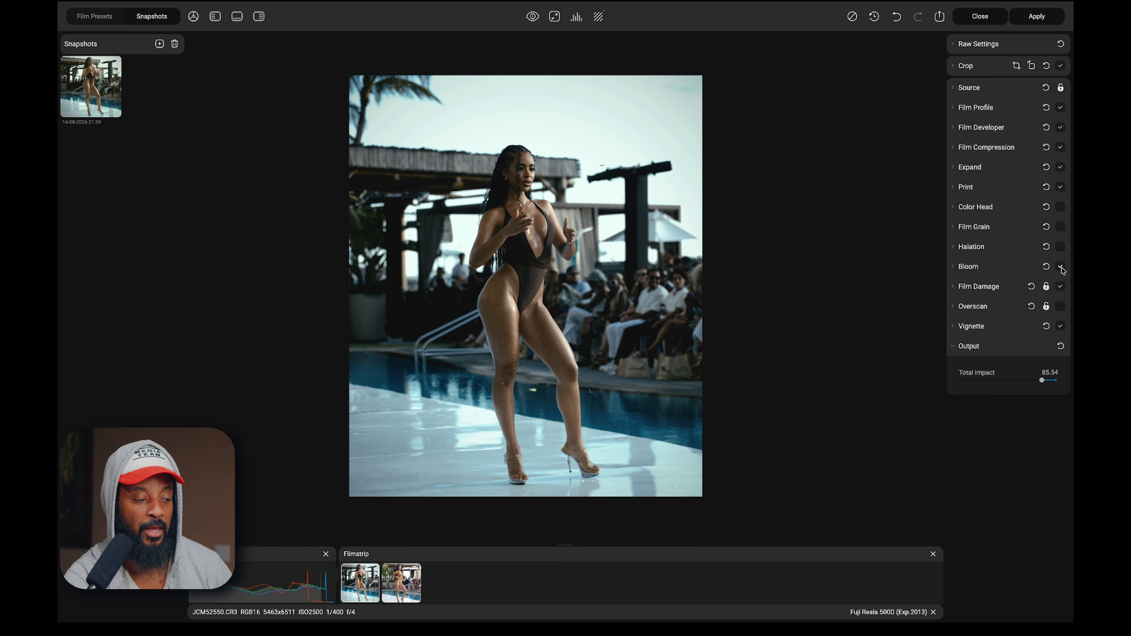
pyautogui.click(1061, 268)
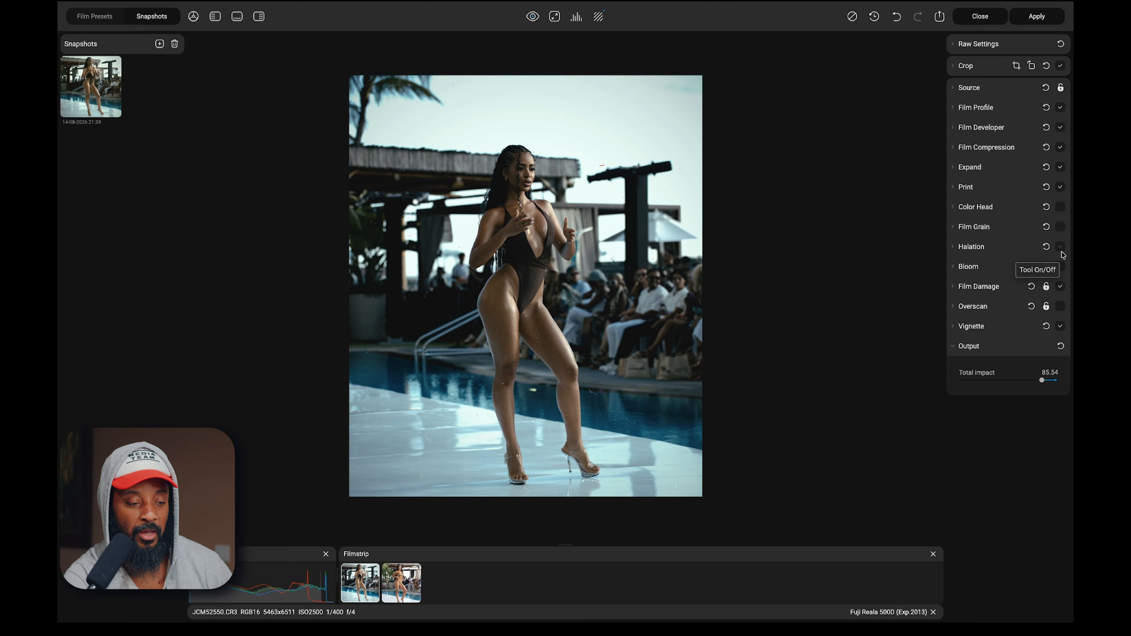
pyautogui.click(1061, 287)
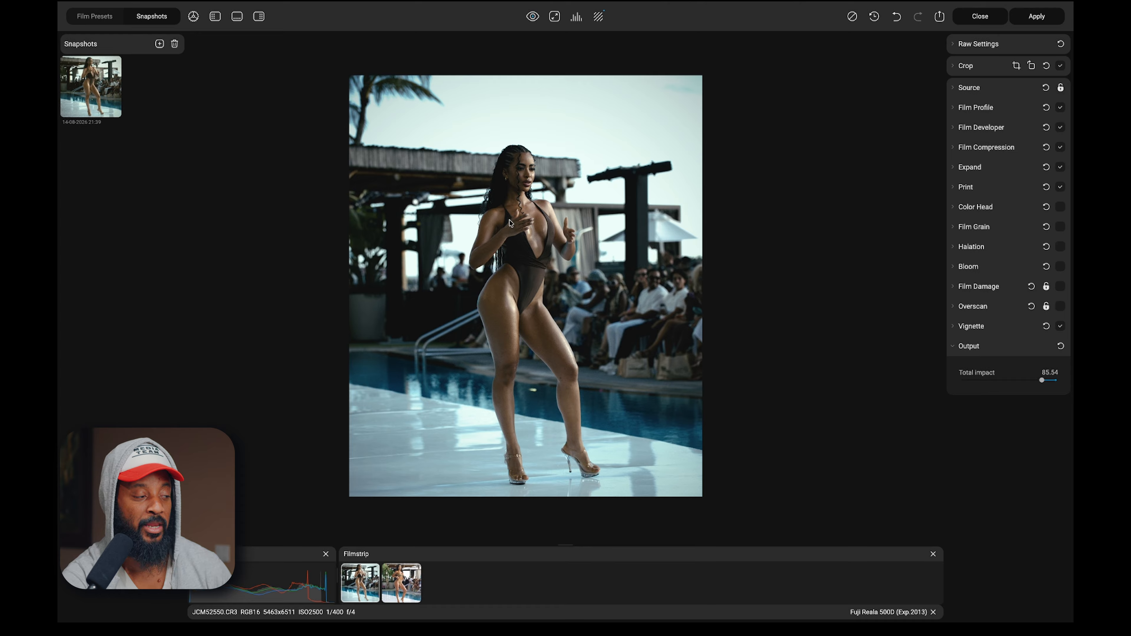
pyautogui.click(159, 46)
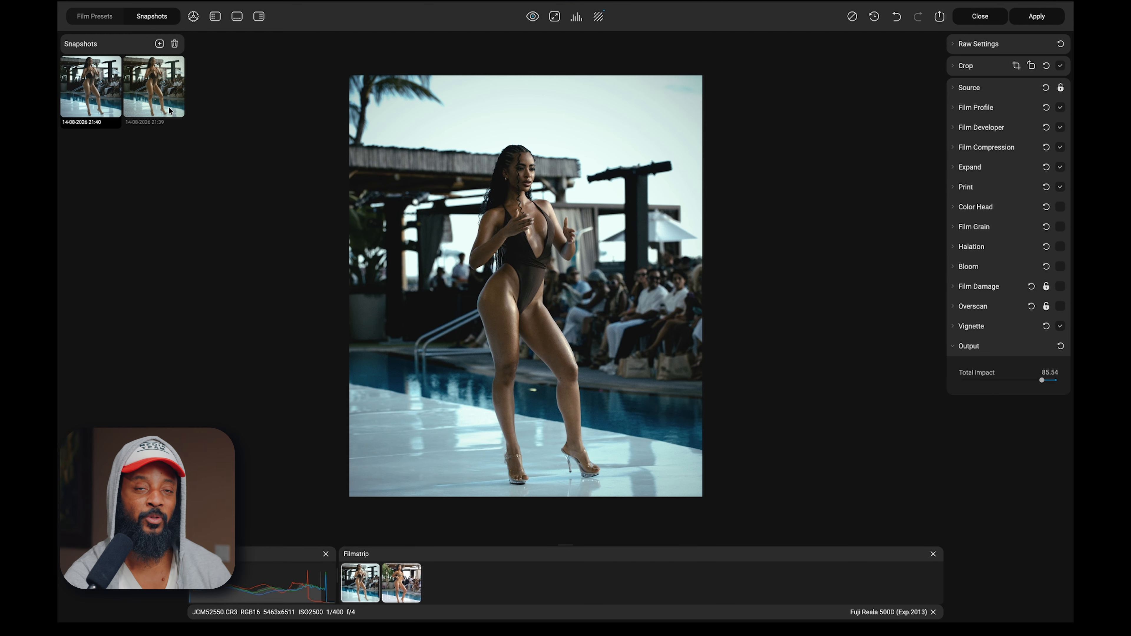
# Restore the first snapshot and export the current image as a JPG at quality 100 to the Swim Fashion Edit folder
pyautogui.click(171, 96)
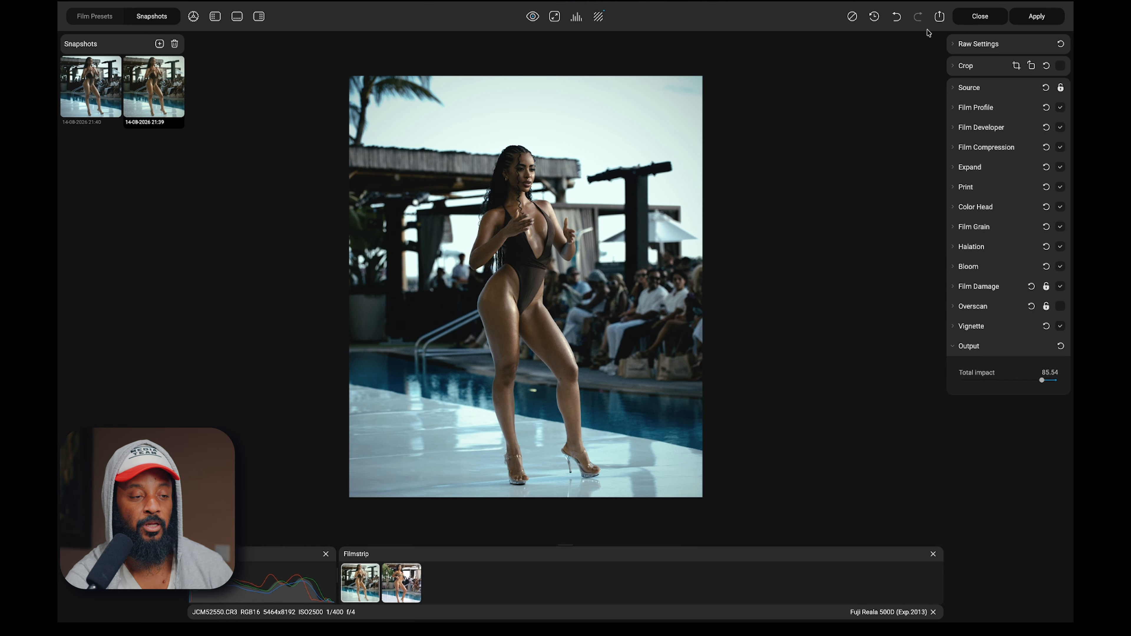
pyautogui.click(939, 19)
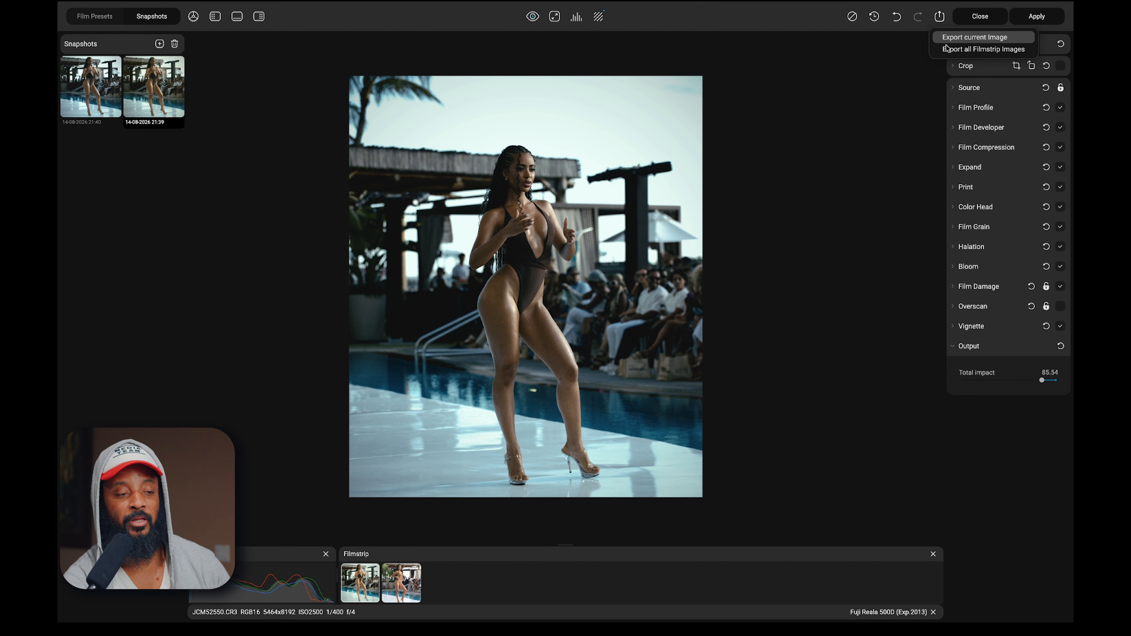
pyautogui.click(974, 37)
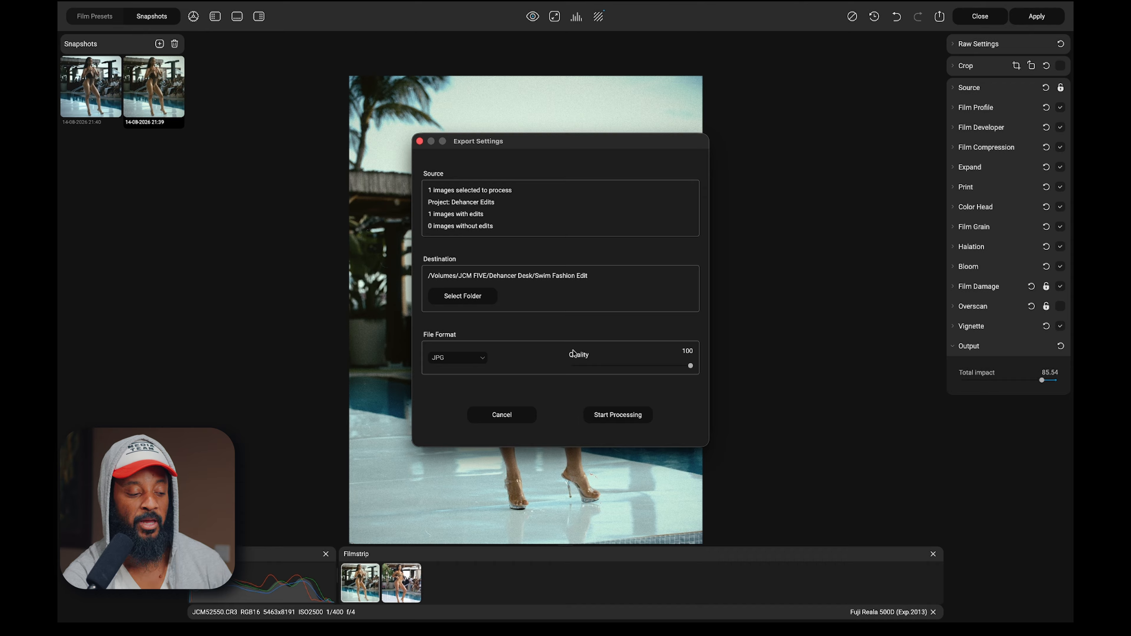
pyautogui.click(617, 421)
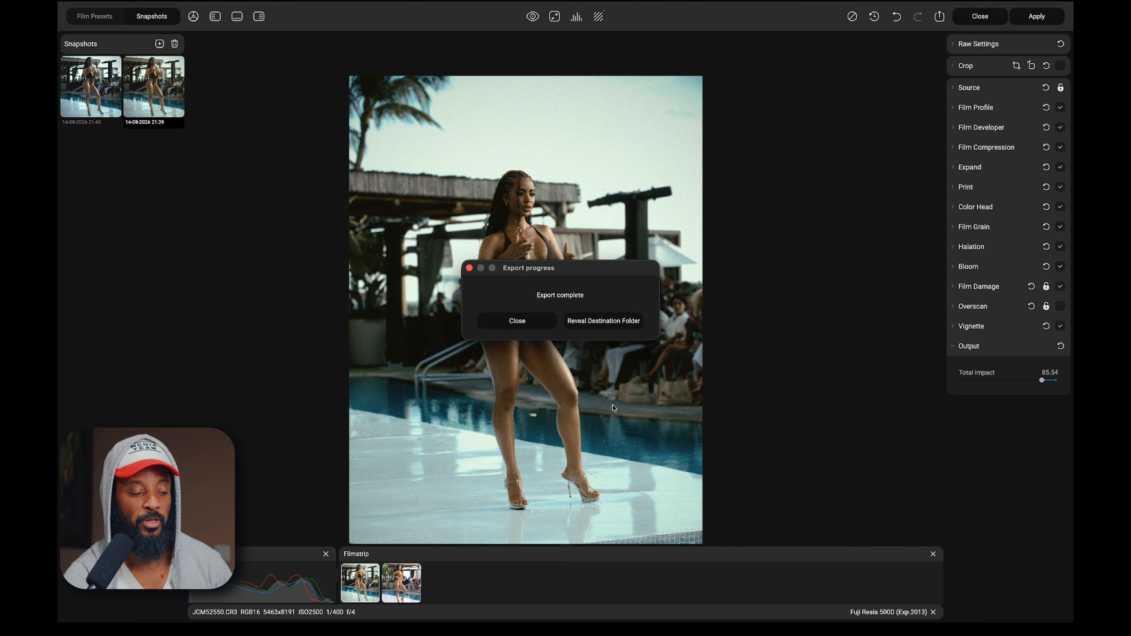
pyautogui.click(531, 325)
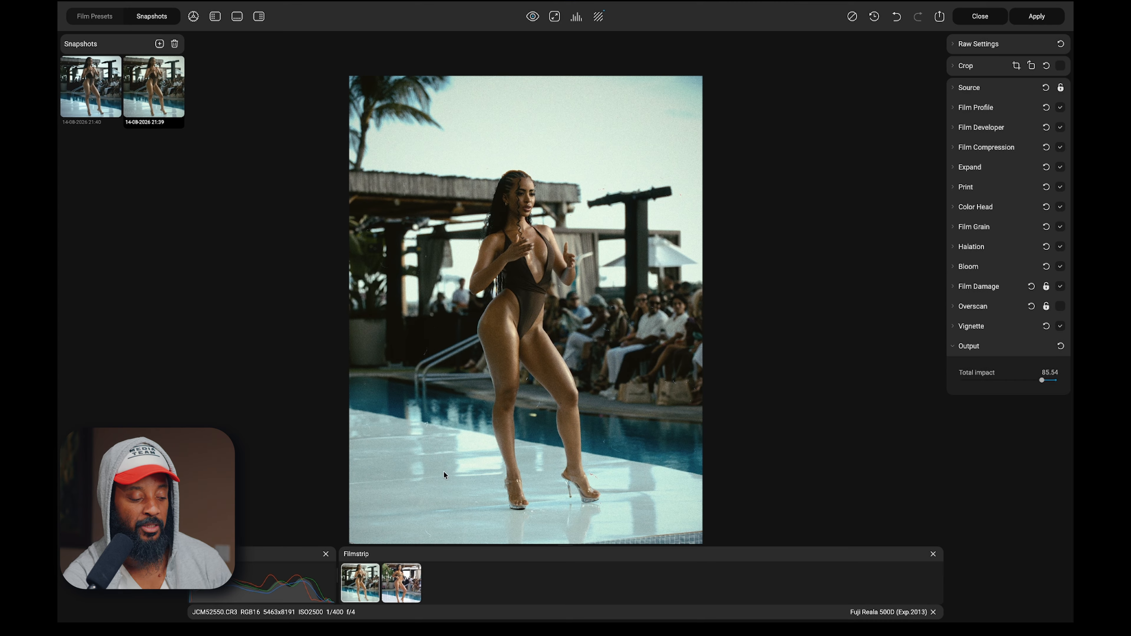
# Apply the first photo's edits to the whole filmstrip and open the second photo
pyautogui.rightClick(360, 577)
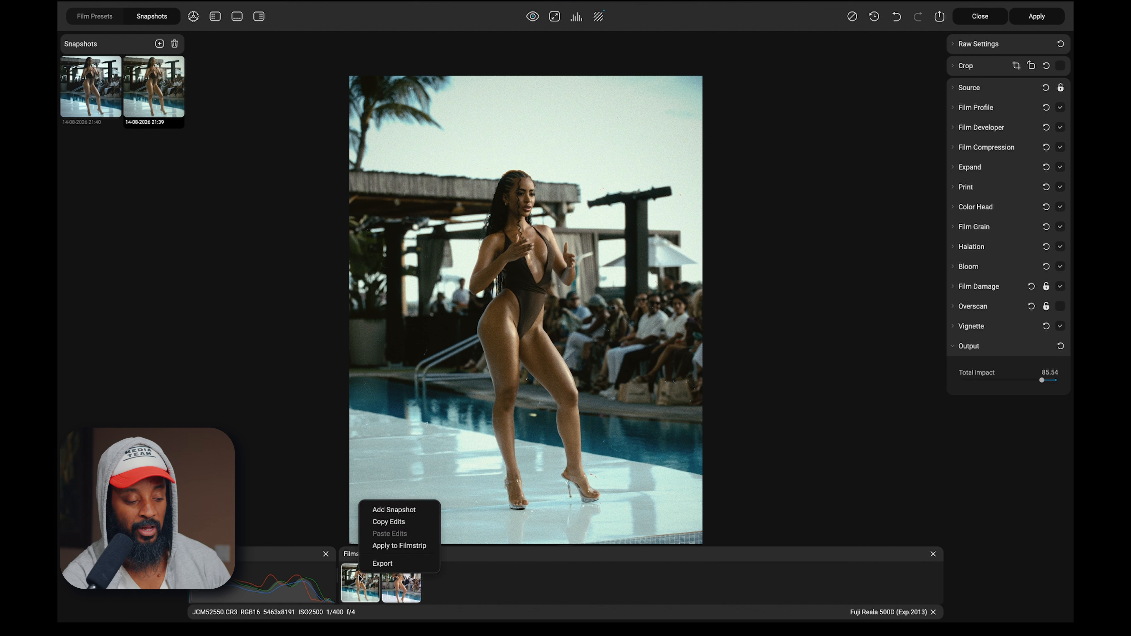
pyautogui.click(386, 546)
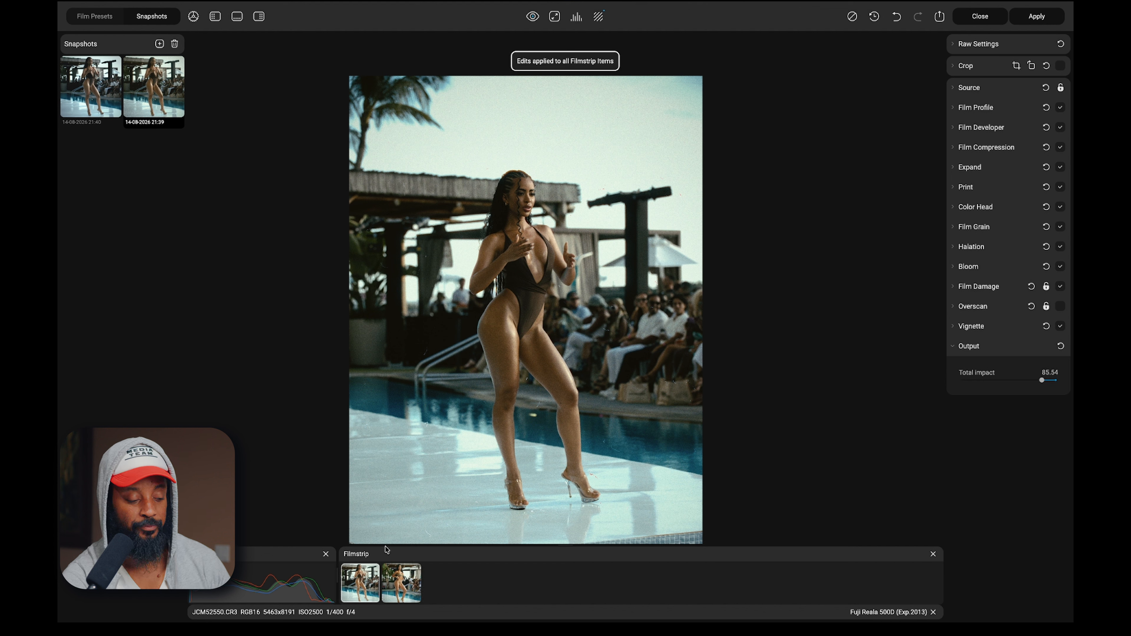
pyautogui.click(405, 581)
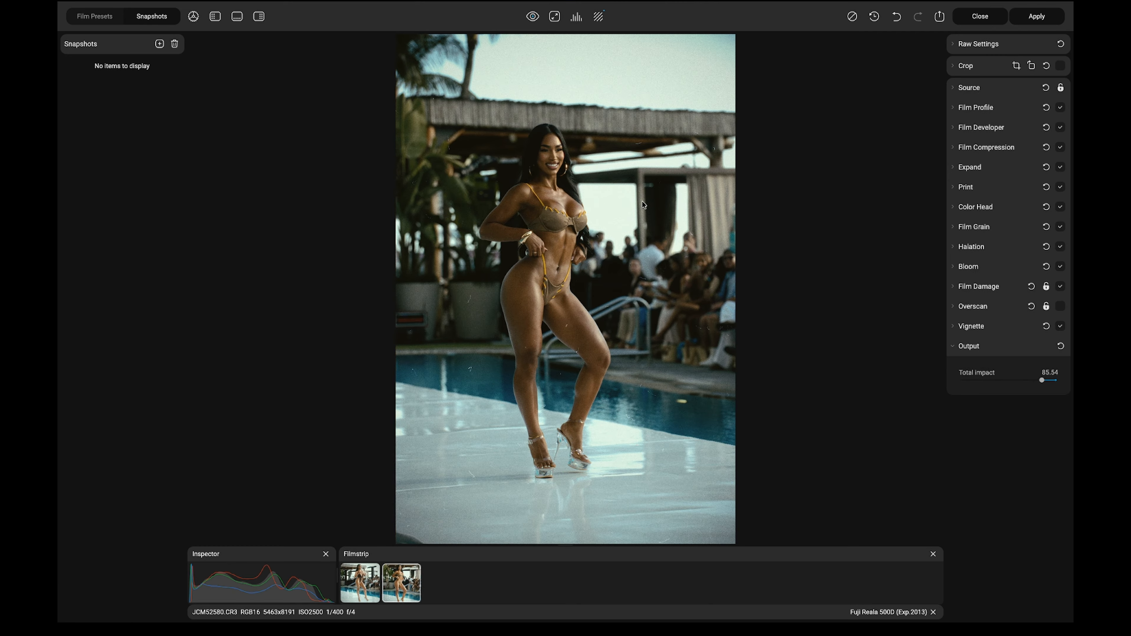
# Export the second photo as a JPG at quality 100 to the Swim Fashion Edit folder and apply the edits
pyautogui.click(939, 21)
pyautogui.click(947, 36)
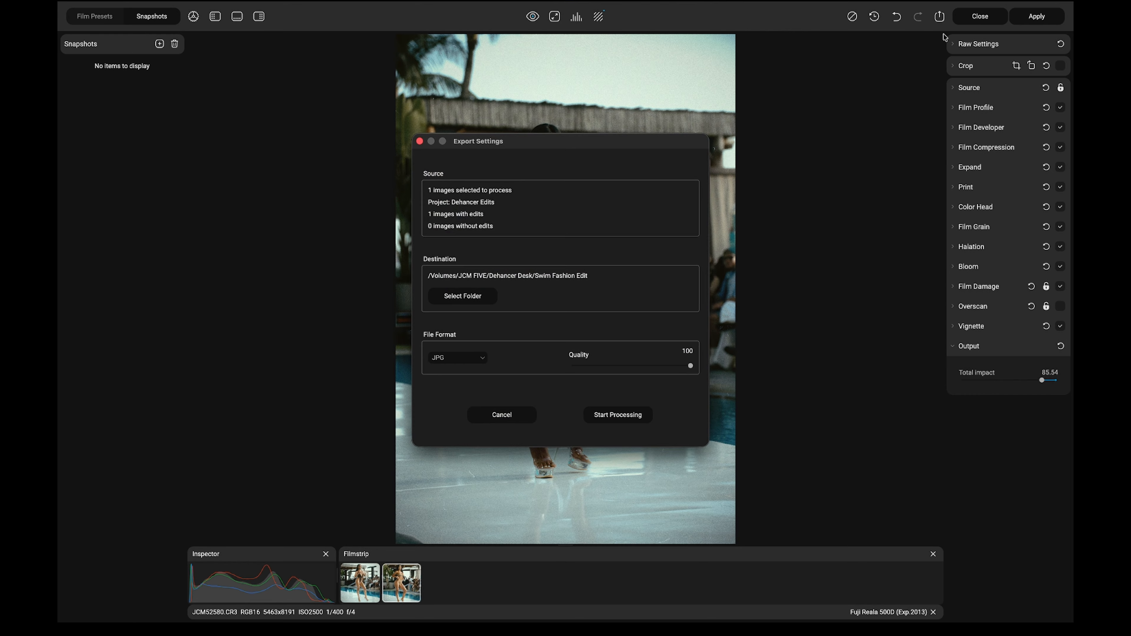
pyautogui.click(621, 415)
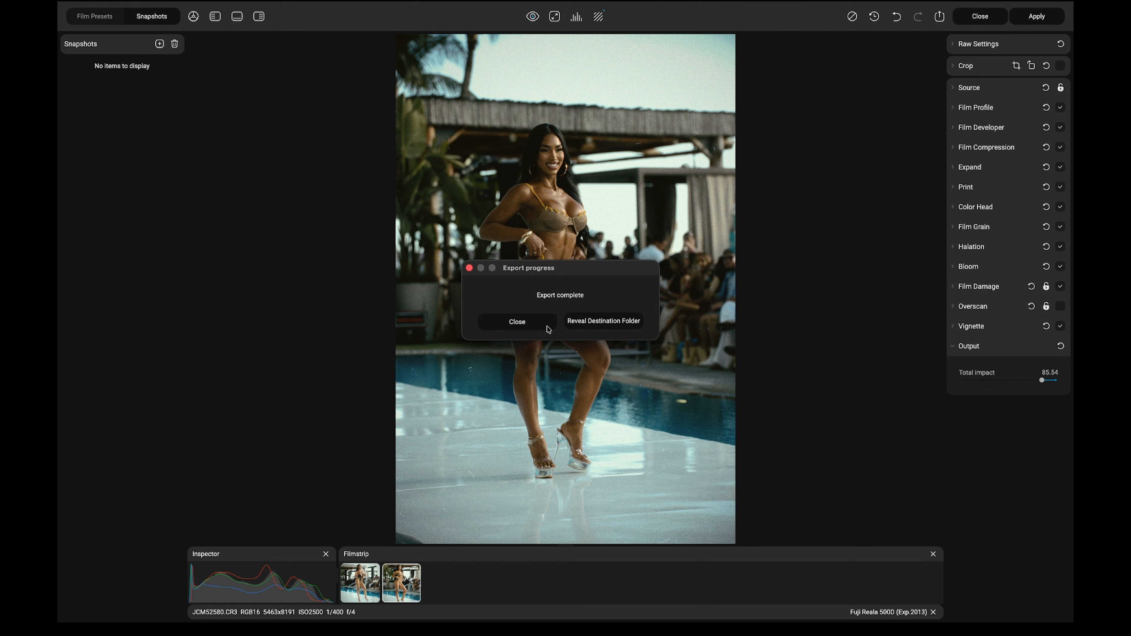
pyautogui.click(546, 328)
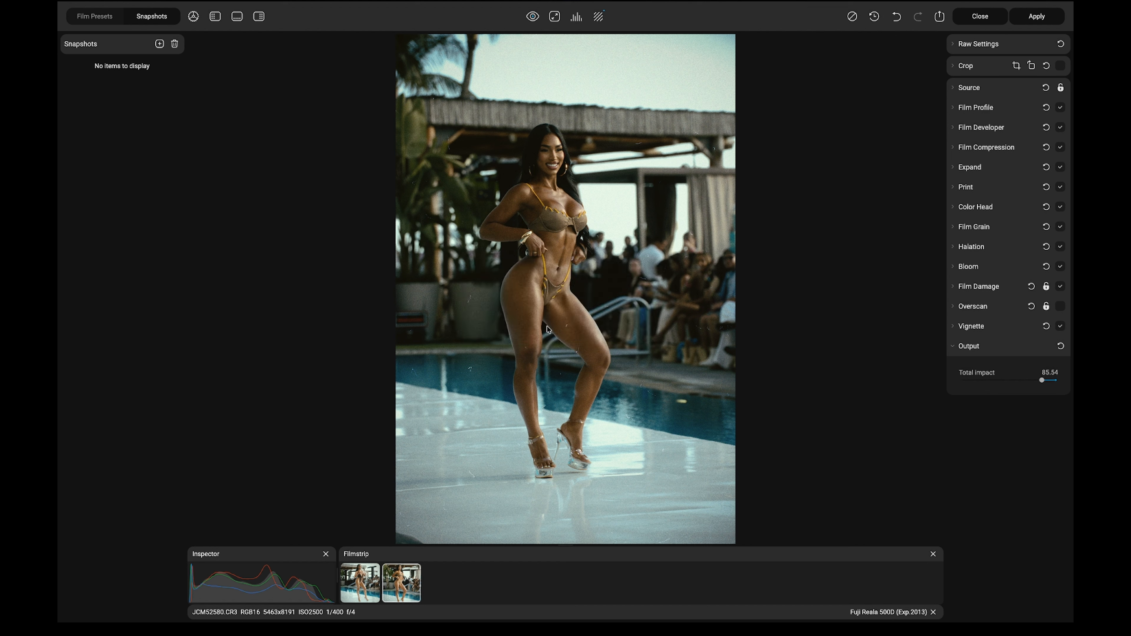
pyautogui.click(1028, 22)
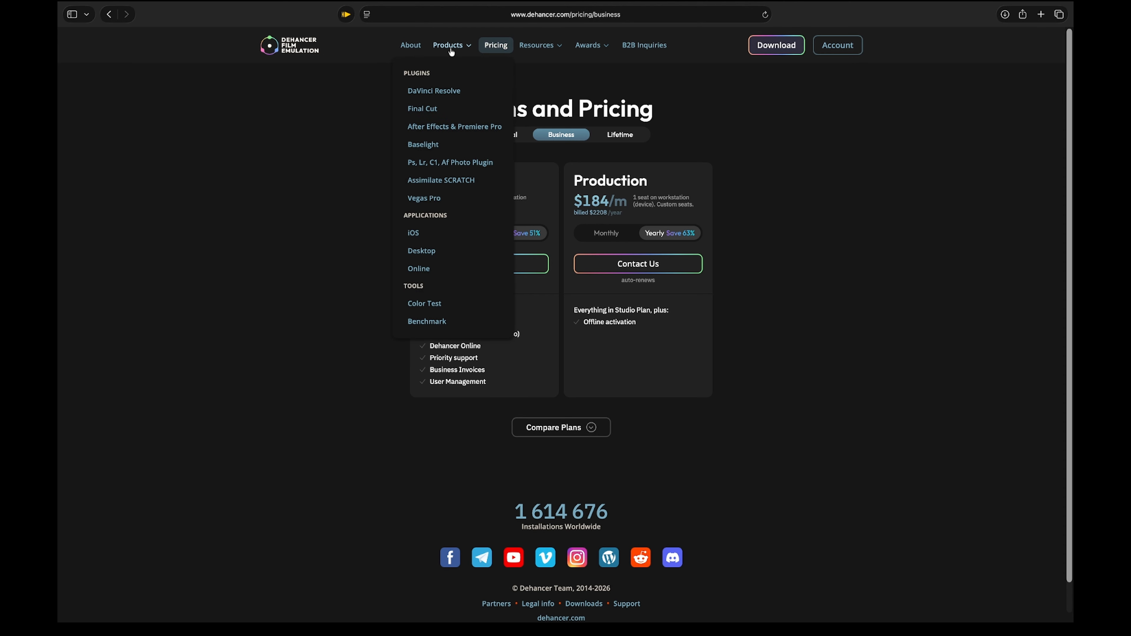
# On the Dehancer pricing page in the browser, open the yearly Studio plan's checkout and look through its contents and payment options
pyautogui.click(516, 269)
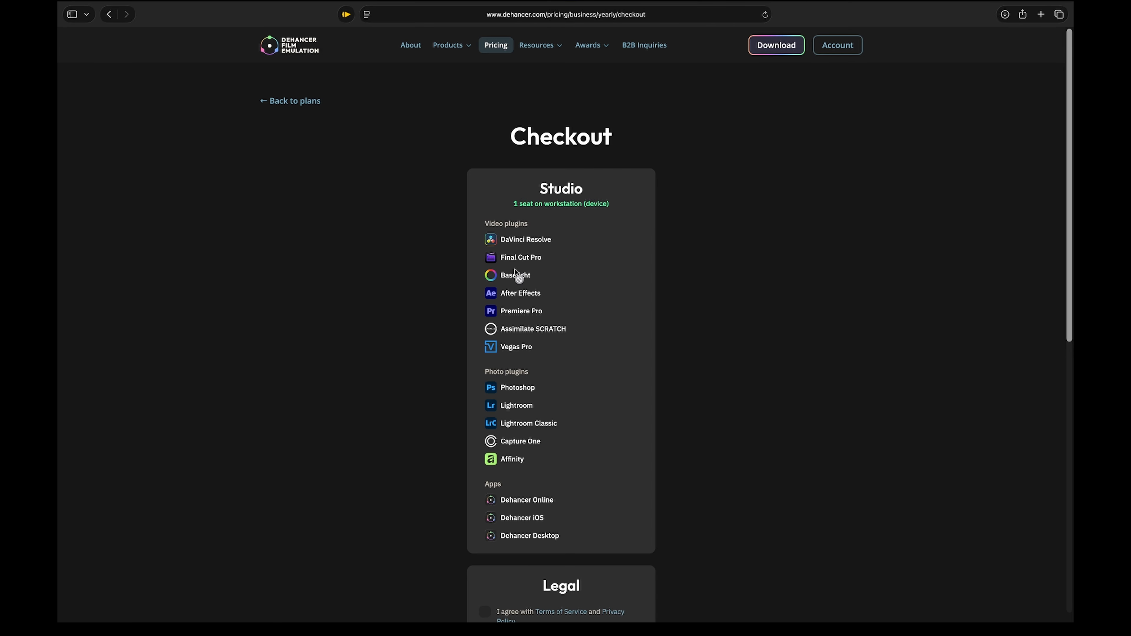
pyautogui.scroll(-5, 509, 363)
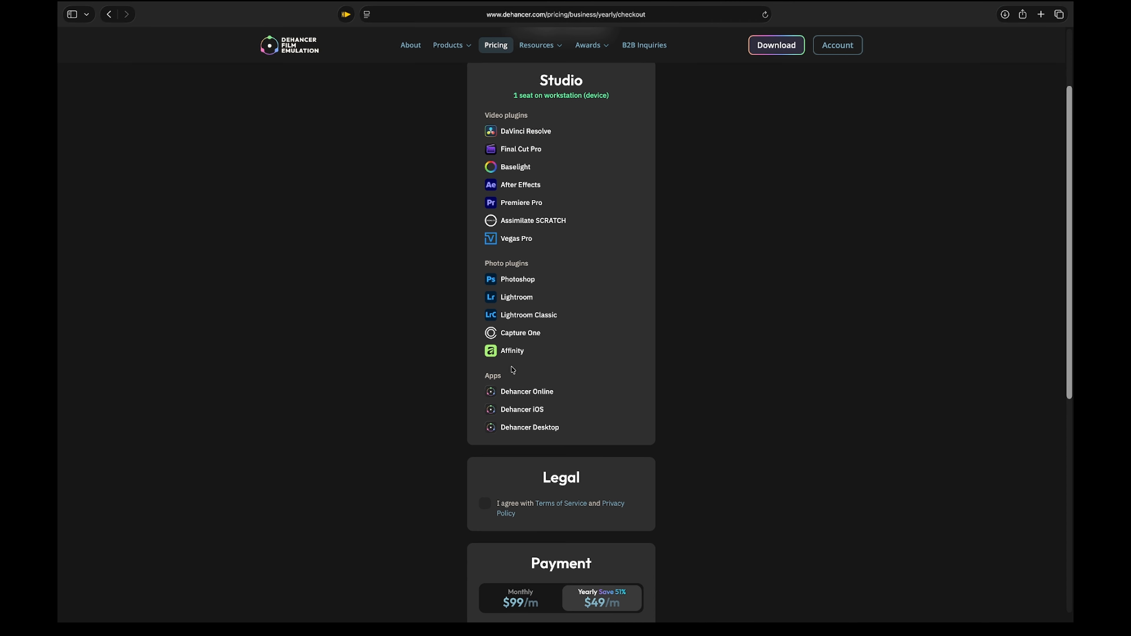
pyautogui.scroll(-7, 605, 436)
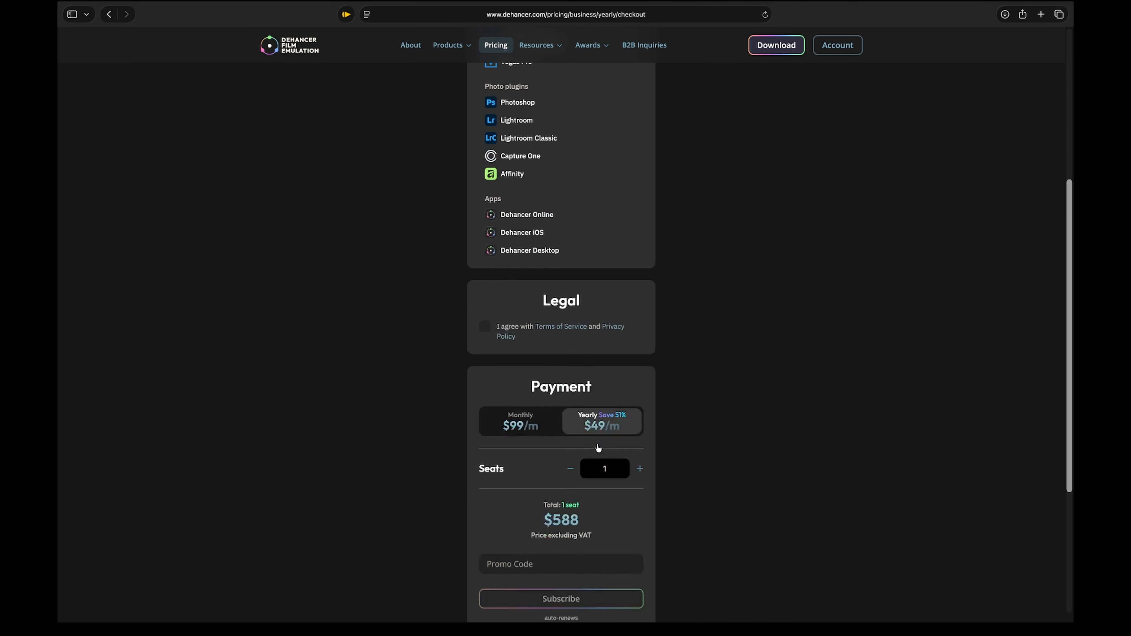
# Apply the promo code Jonescollective10 to the yearly Studio subscription and return to the plans overview
pyautogui.click(539, 462)
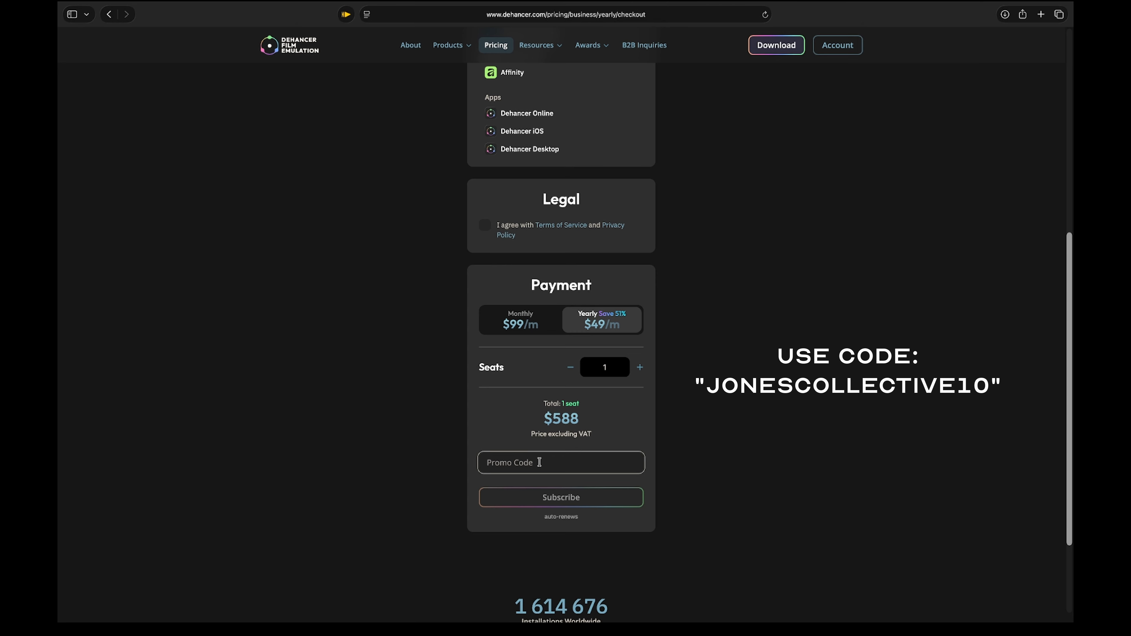
pyautogui.write('Jonescollectve')
pyautogui.press('BackSpace')
pyautogui.press('BackSpace')
pyautogui.write('ive')
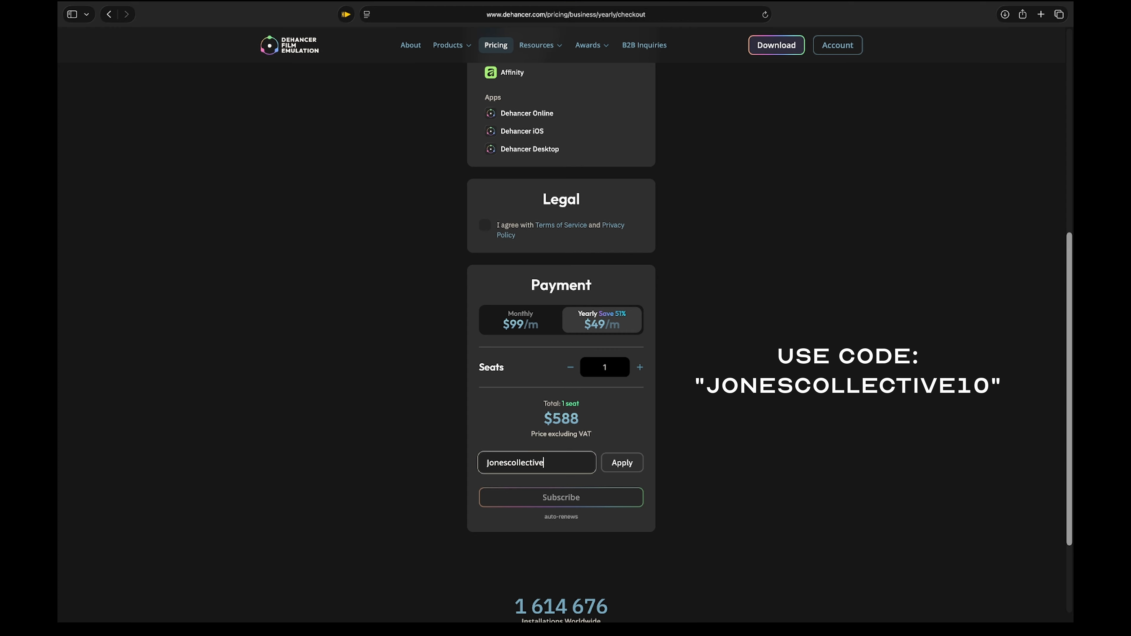
pyautogui.press('BackSpace')
pyautogui.press('BackSpace')
pyautogui.write('ve10')
pyautogui.click(619, 464)
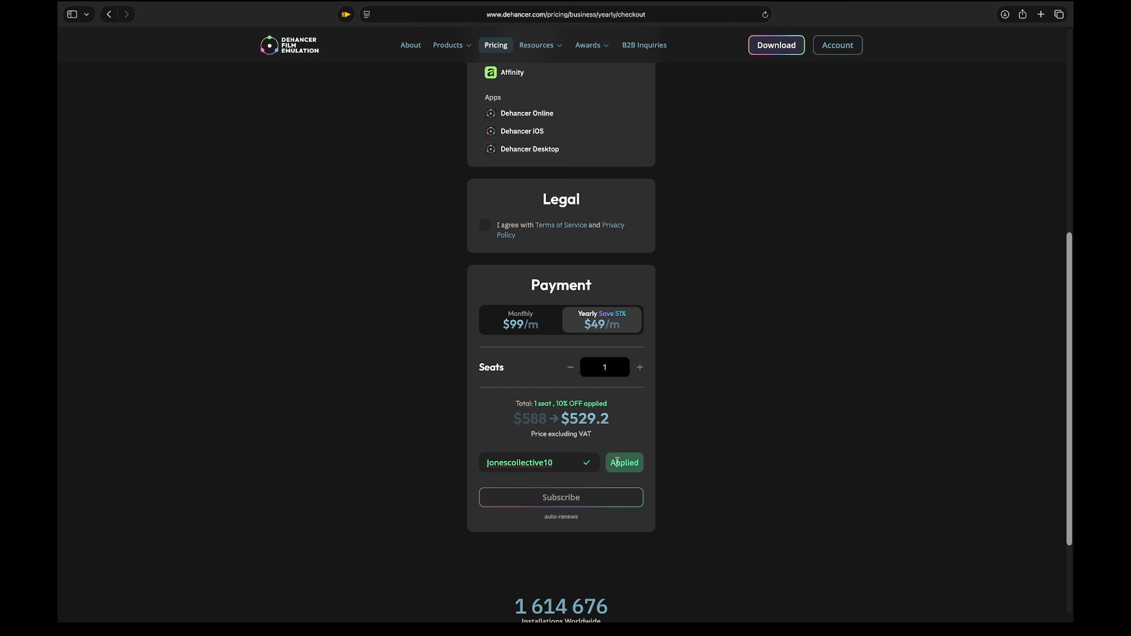
pyautogui.scroll(8, 718, 196)
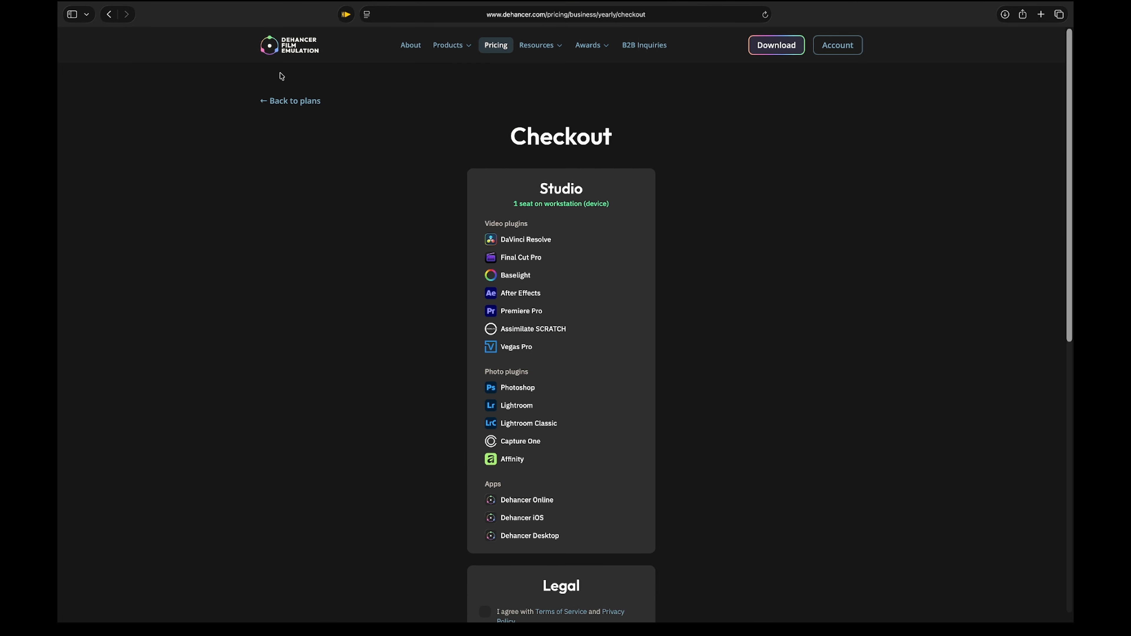
pyautogui.click(277, 102)
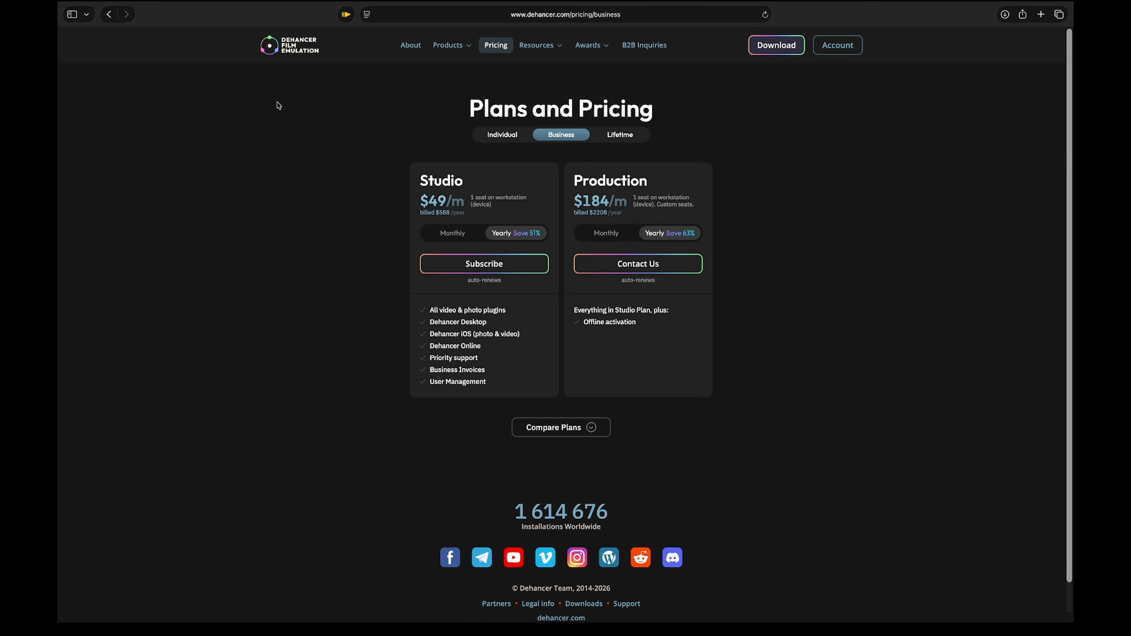